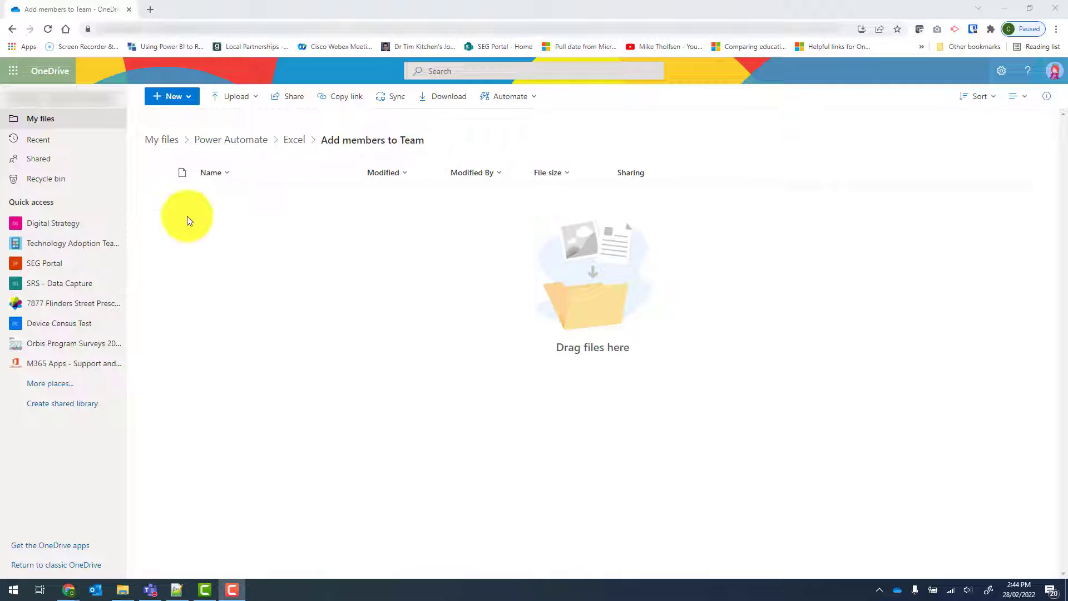
Step: Create a new Excel workbook in the Add members to Team folder and enter the headers Name in A1 and Email address in B1
click(185, 97)
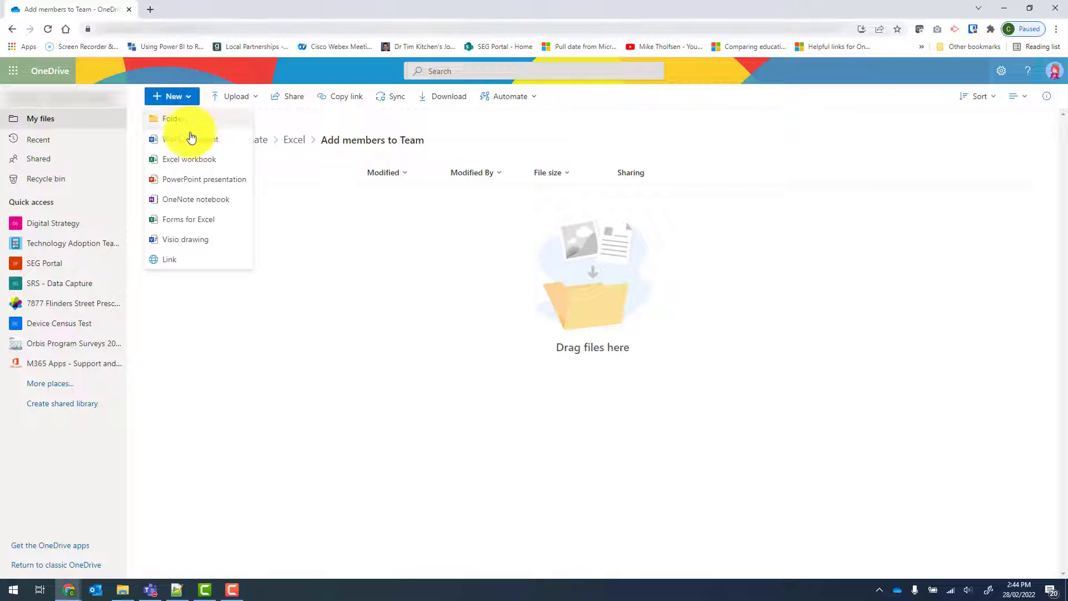
click(226, 163)
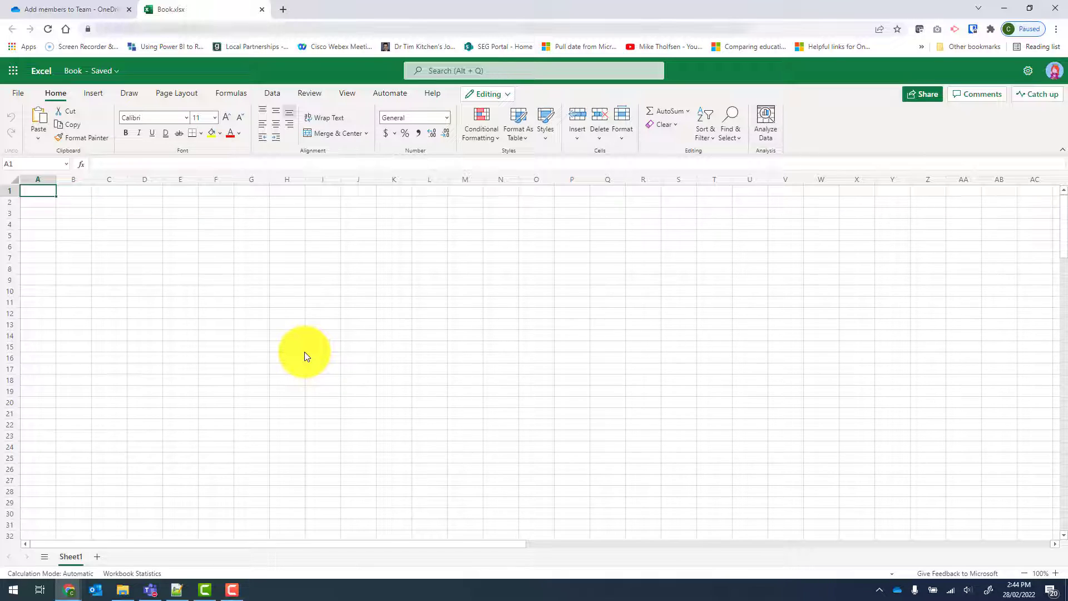
text(Name)
key(Tab)
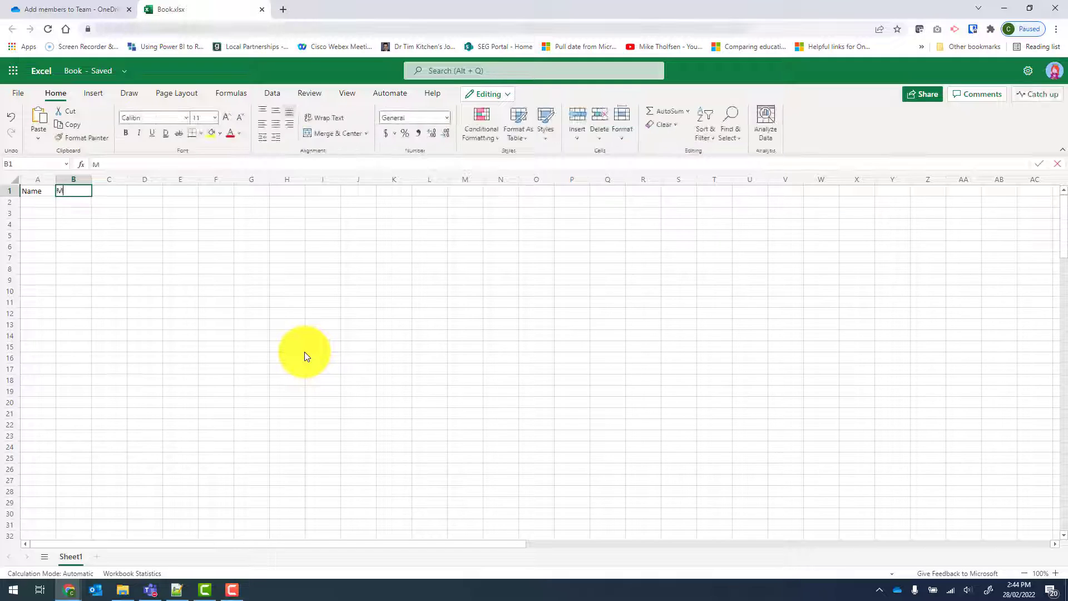
text(Email address)
key(Return)
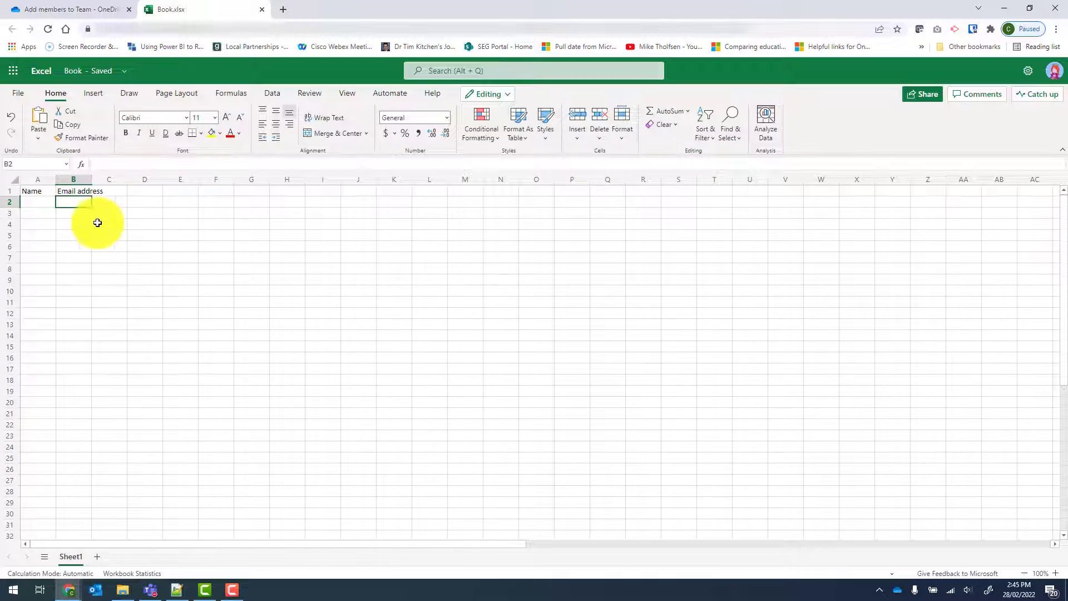
Step: Format the header range A1:B1 as a table with headers, using the first light table style
drag(35, 190, 69, 191)
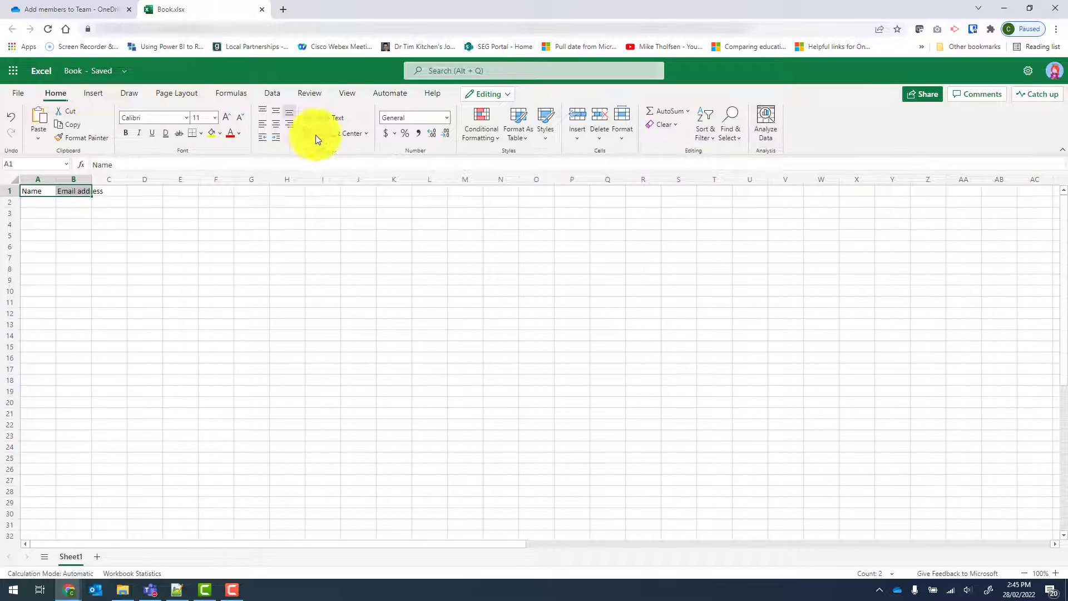
click(525, 135)
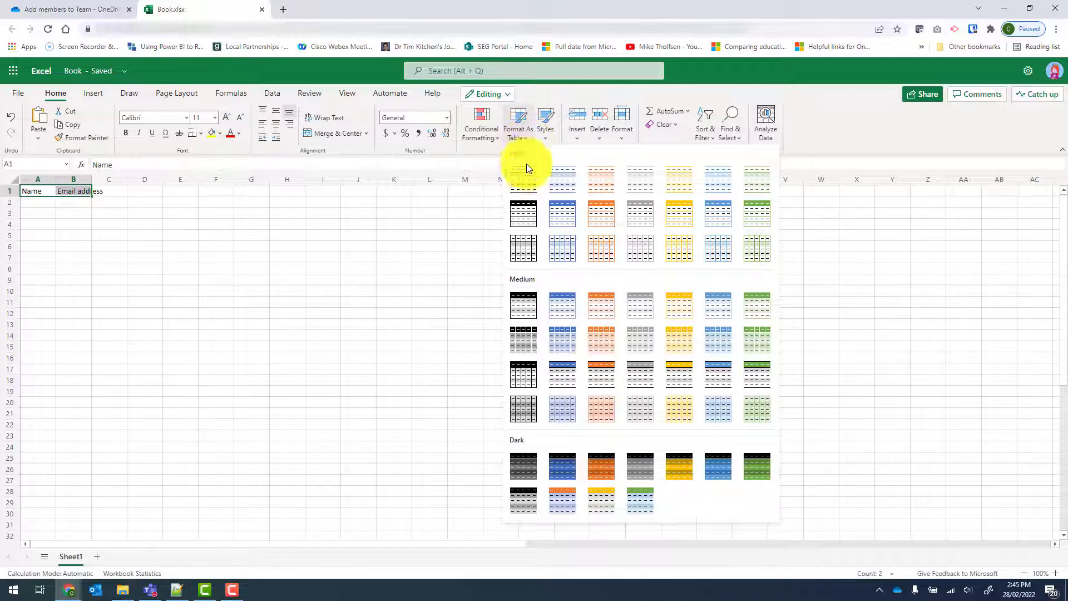
click(526, 179)
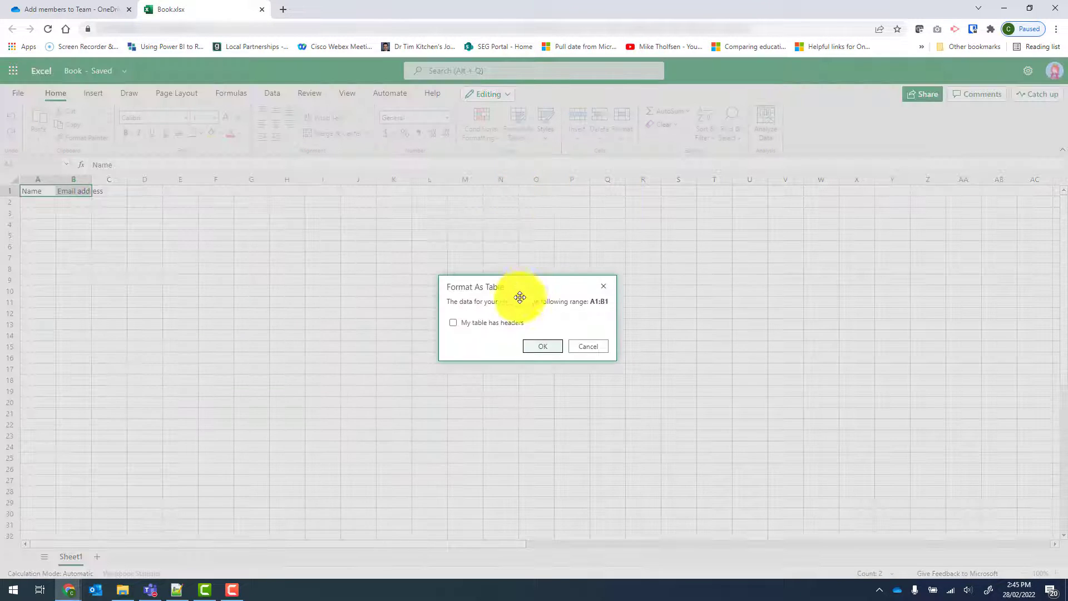
click(453, 323)
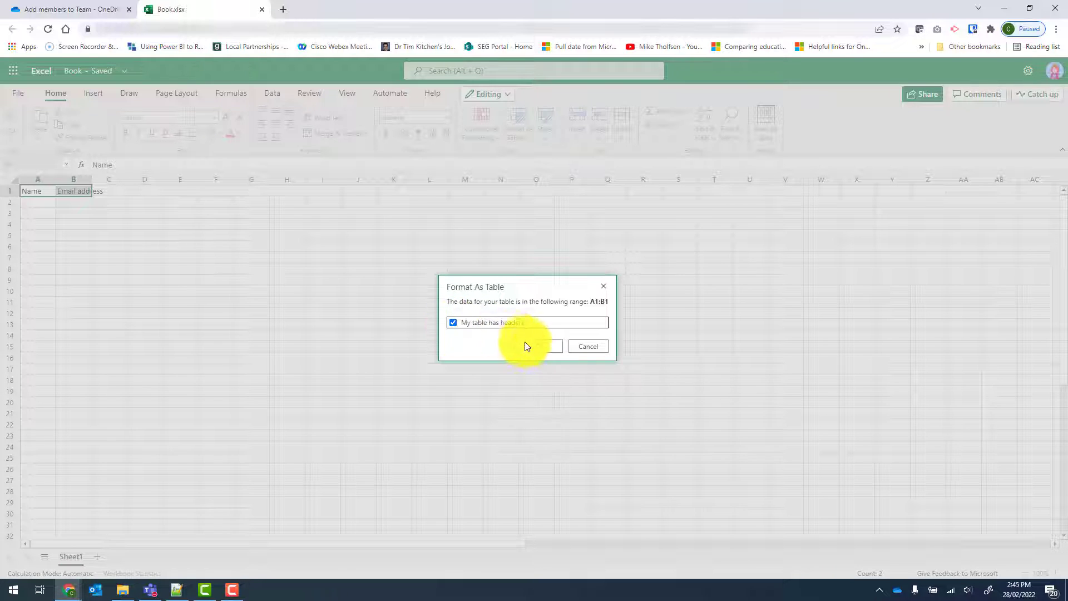
click(537, 348)
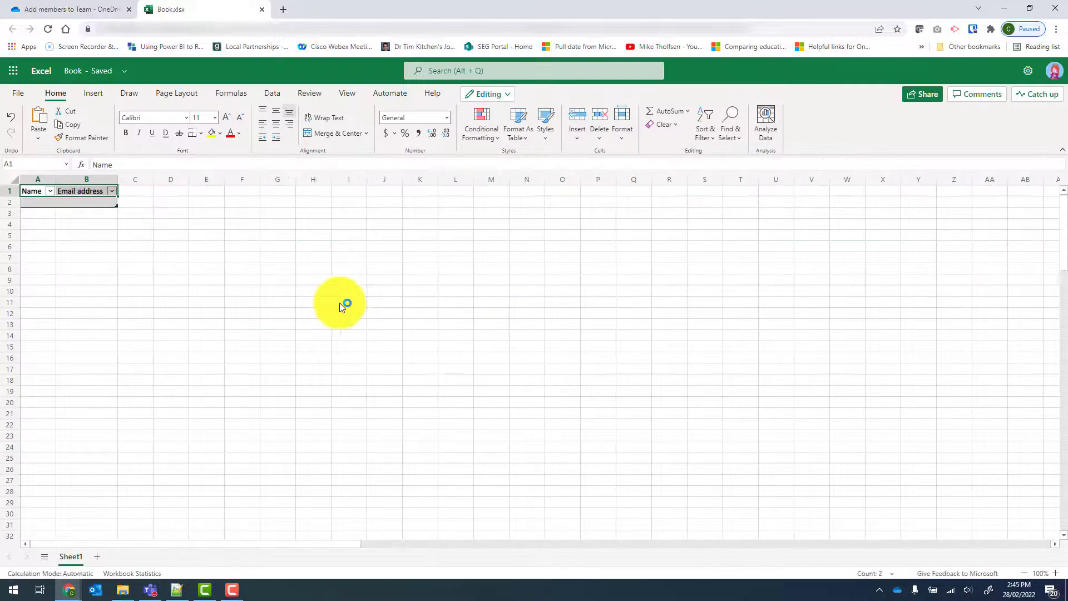
Step: Fill the table rows with the members' names and email addresses, and name the table Members
click(44, 204)
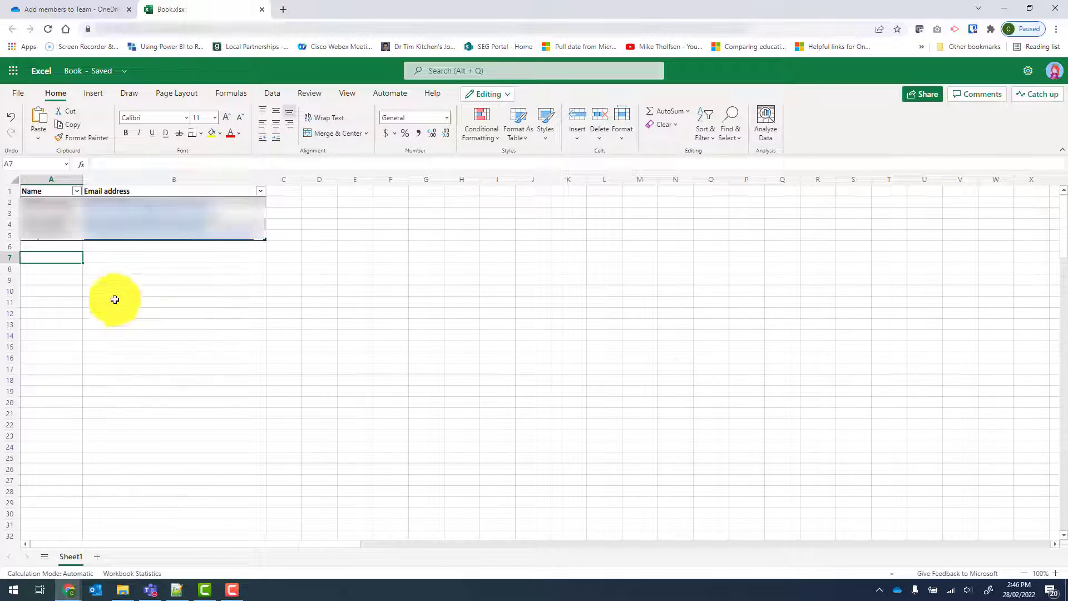
click(41, 190)
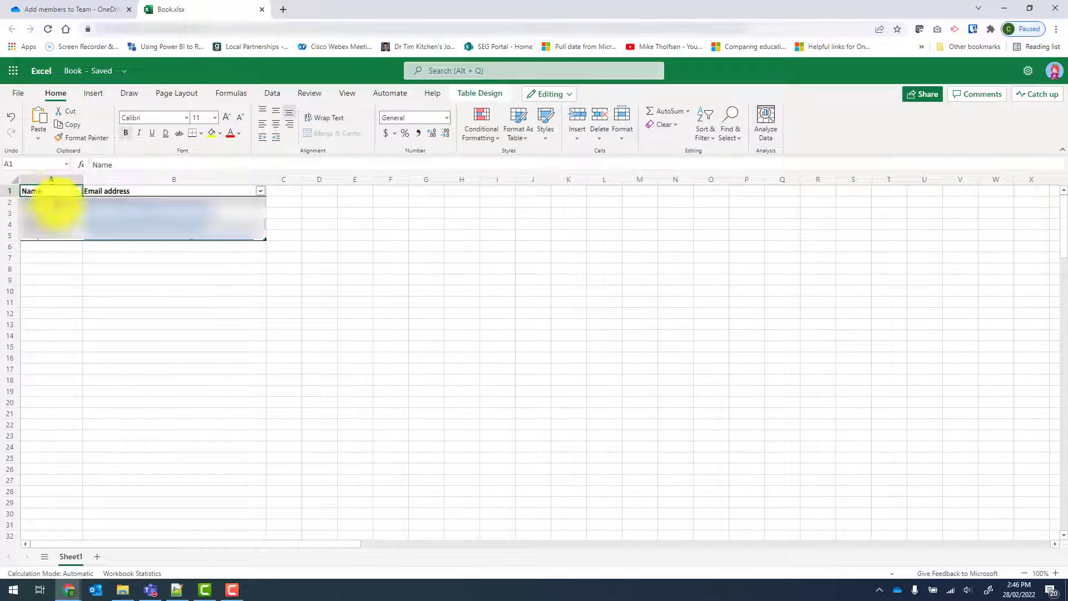
click(471, 95)
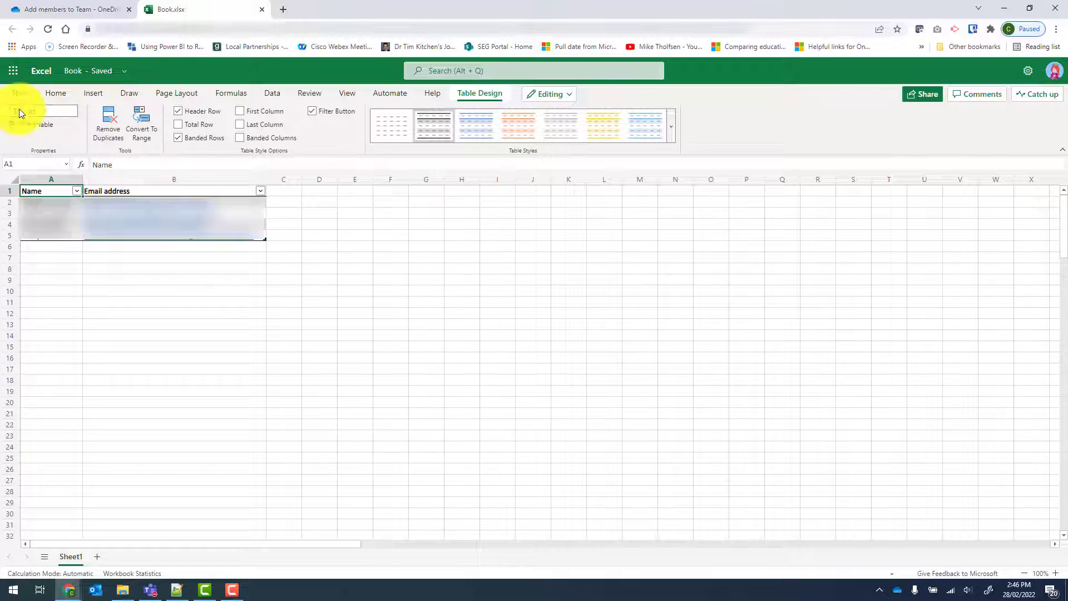
drag(61, 111, 3, 104)
text(Members)
click(62, 336)
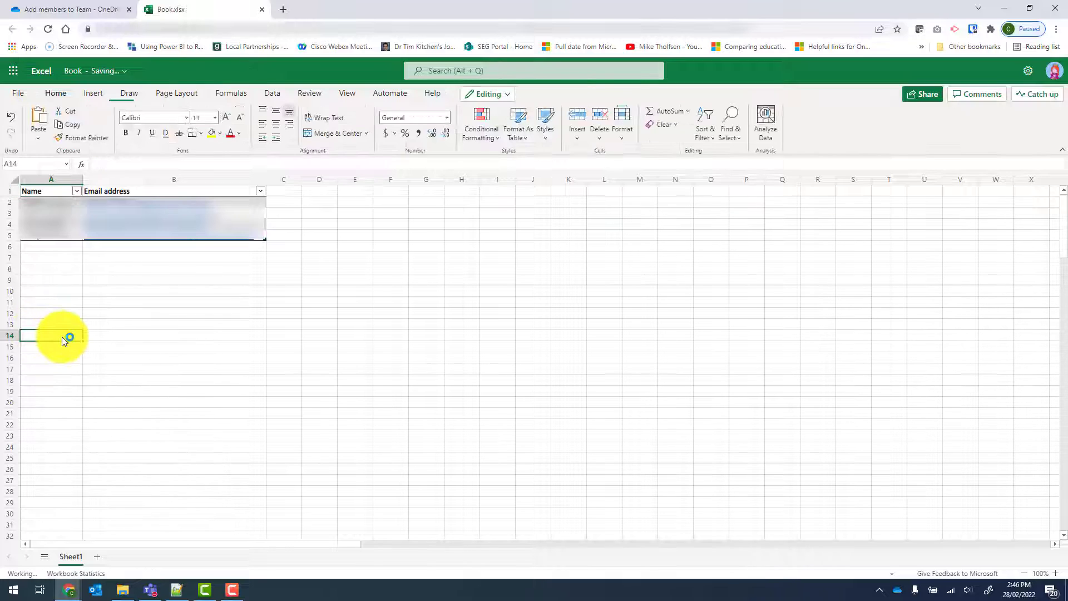
Step: Check the table's name in its design properties and look at the empty row directly below the table
click(31, 238)
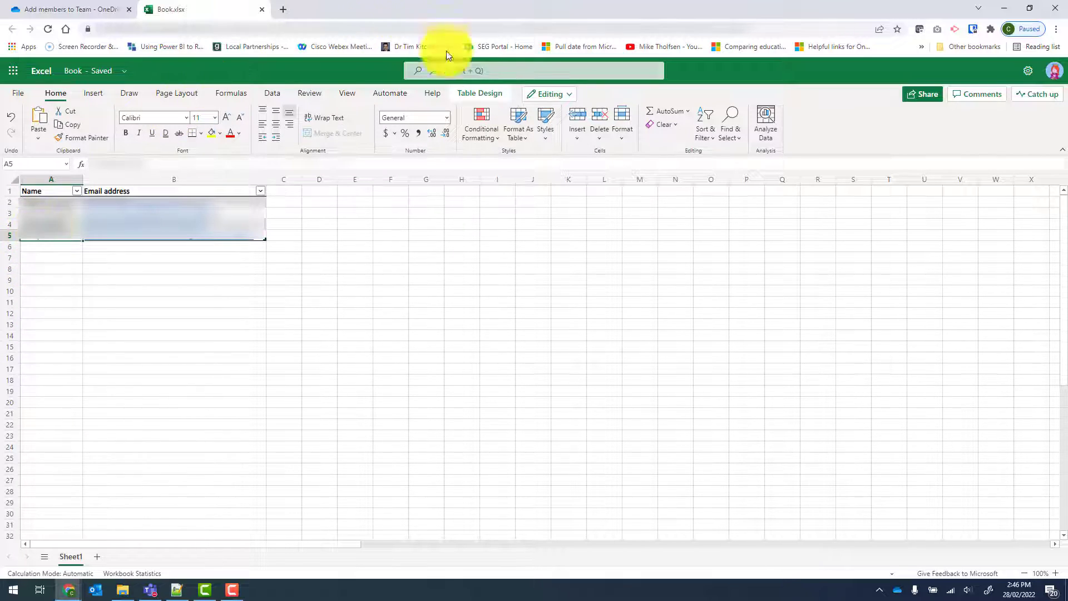
click(486, 94)
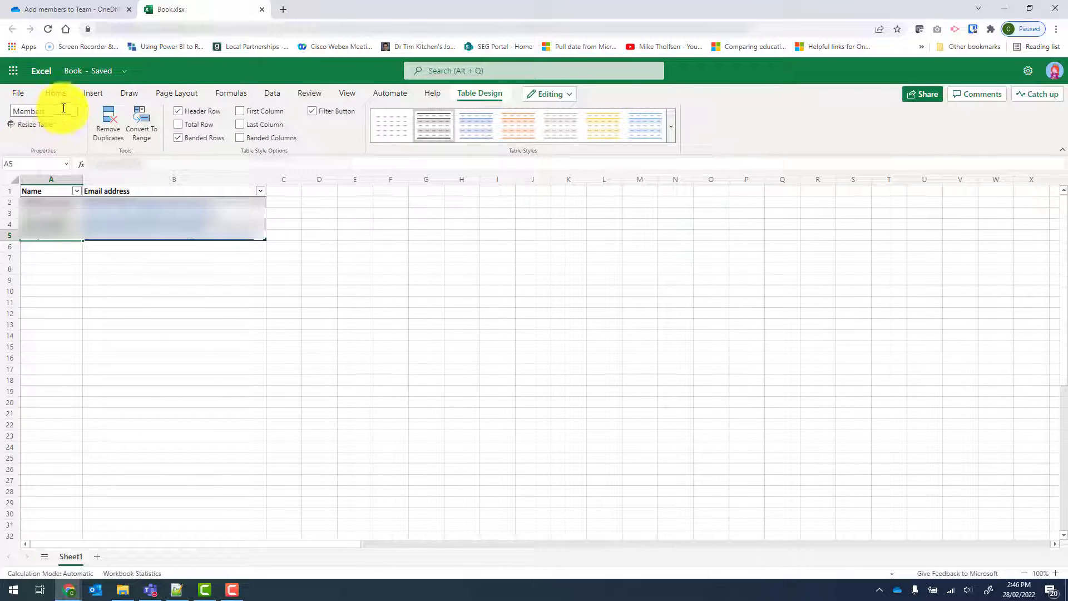
click(30, 302)
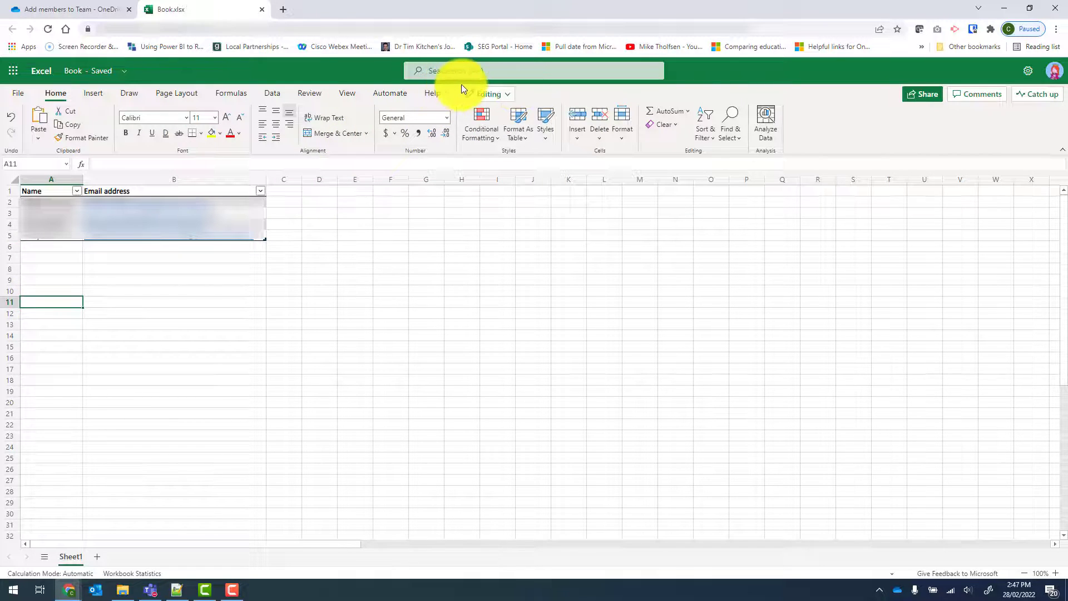
click(43, 246)
click(124, 248)
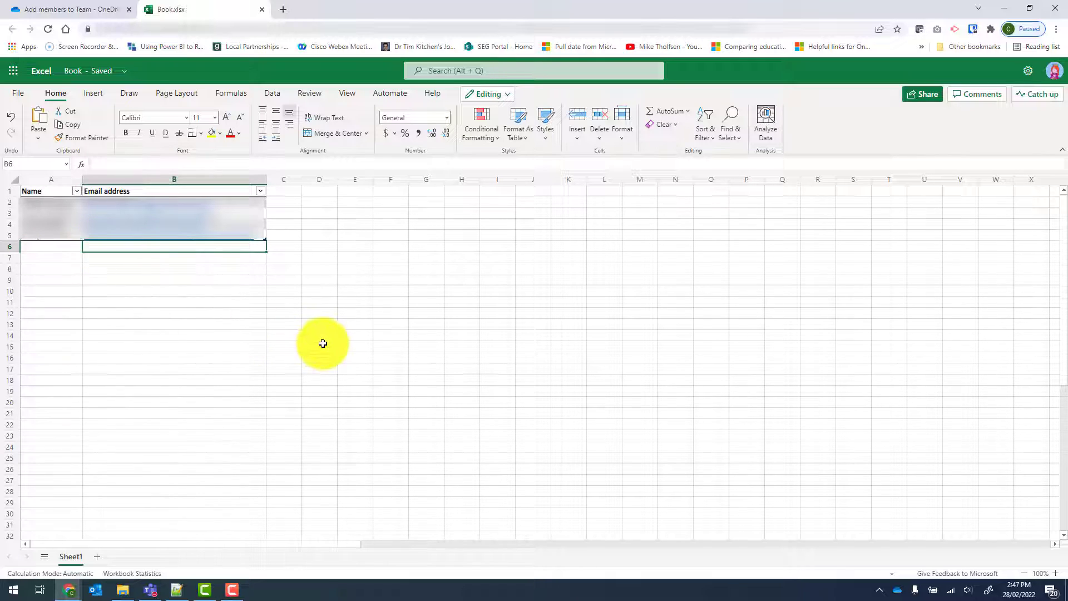
Step: Close the workbook and rename Book.xlsx to New members in the OneDrive folder
click(263, 9)
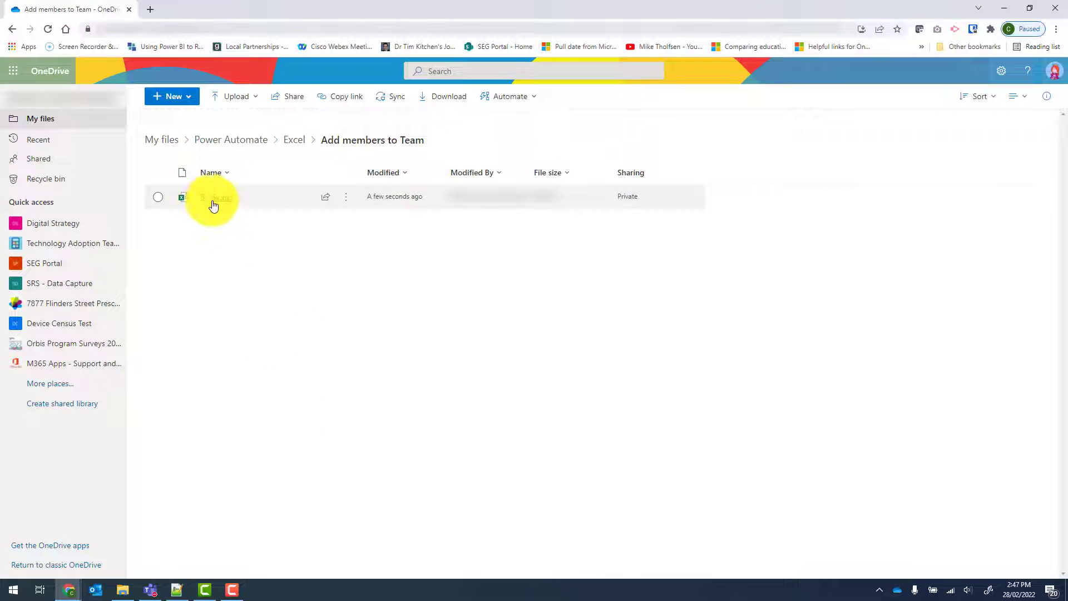
click(346, 203)
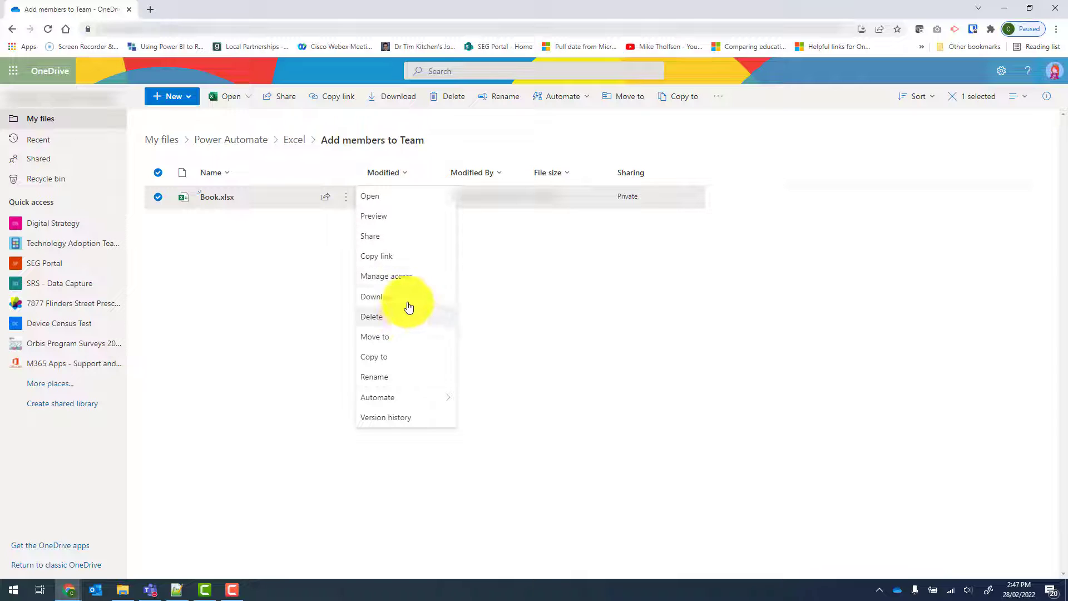
click(395, 383)
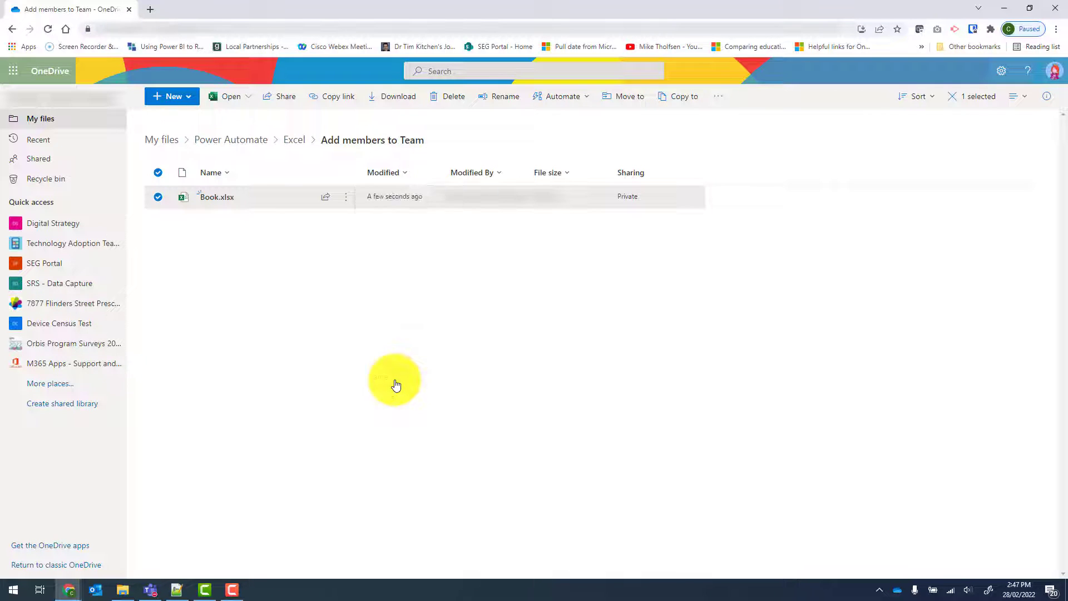
text(New members)
key(Return)
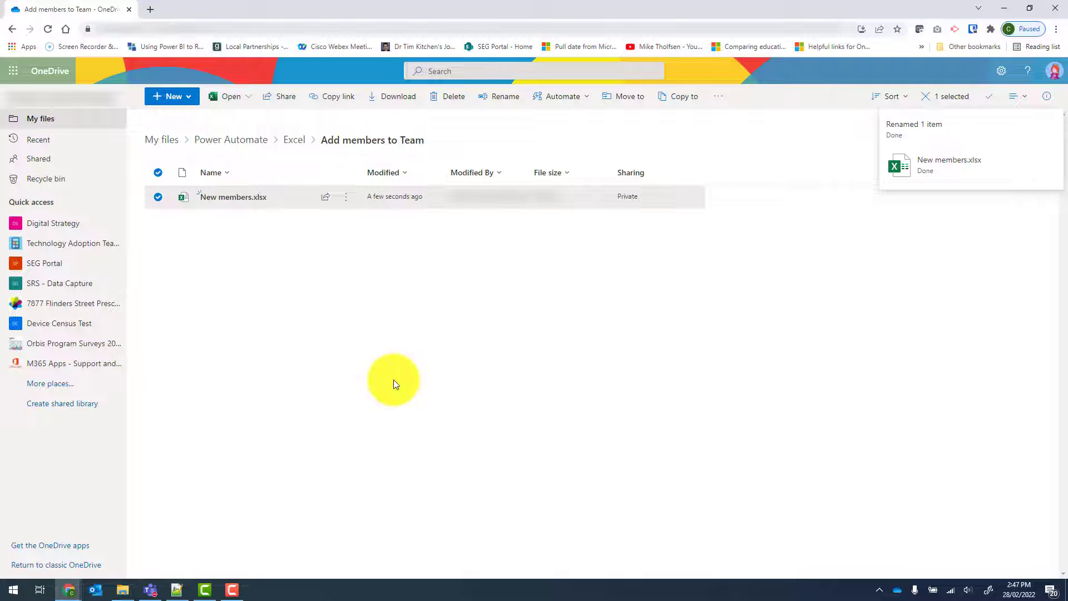
Step: Switch to Power Automate and start building a new scheduled cloud flow from blank
click(14, 76)
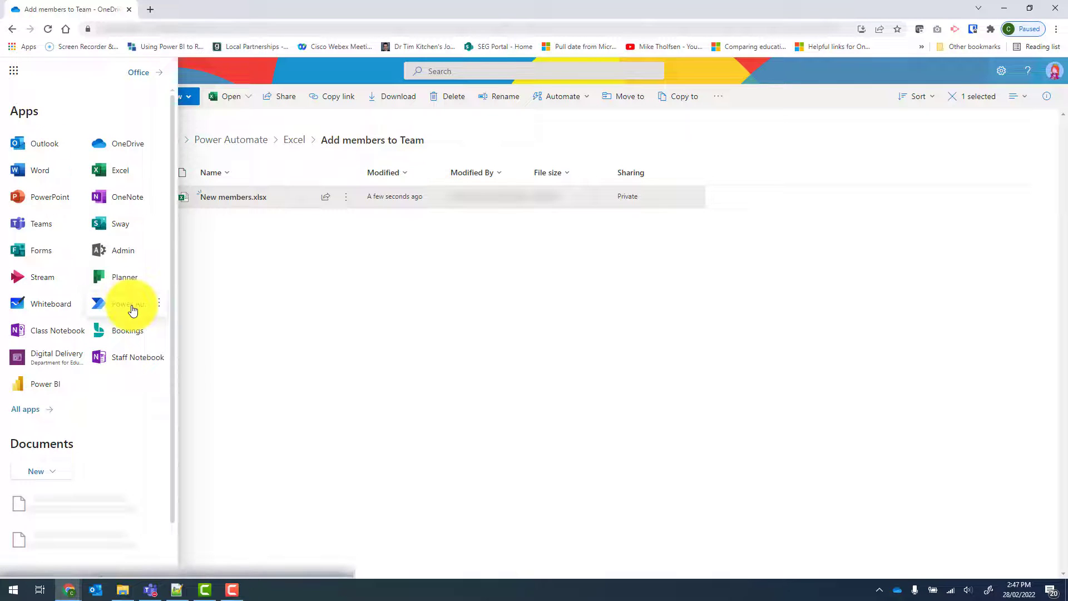
click(132, 305)
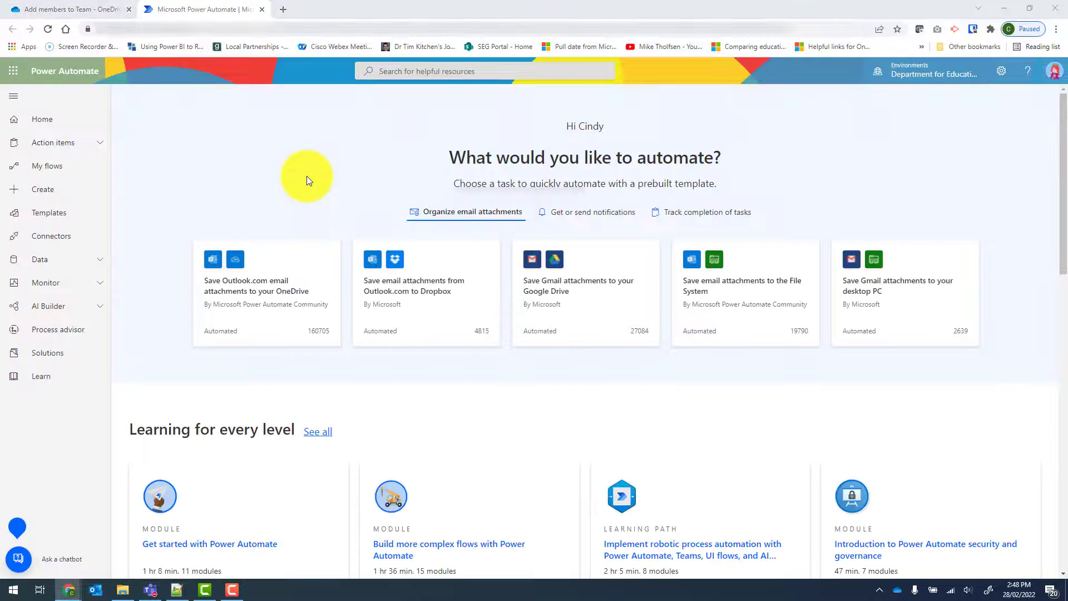
click(46, 195)
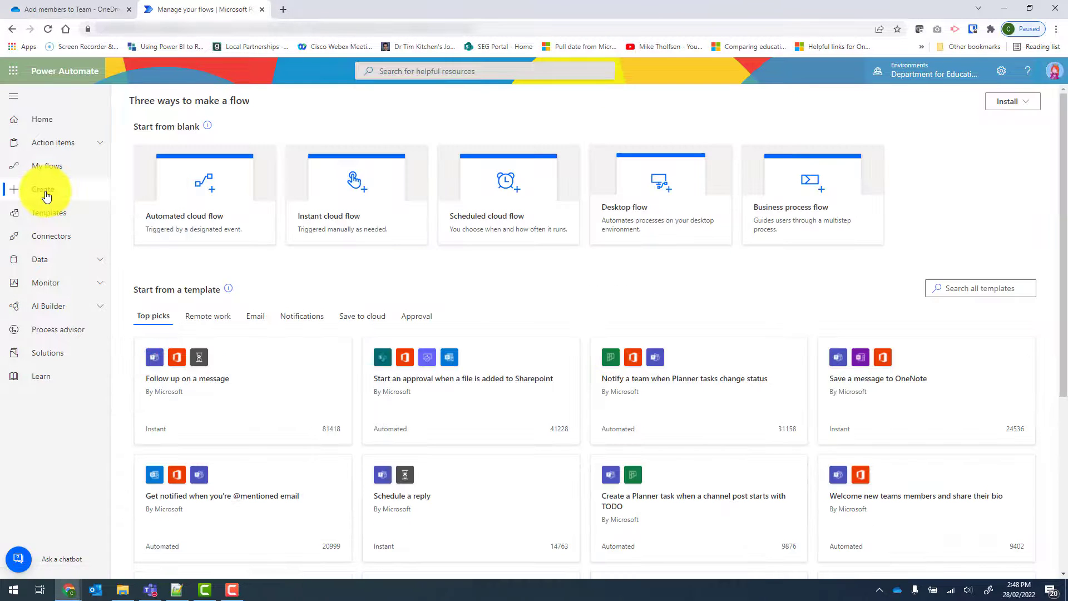
click(500, 220)
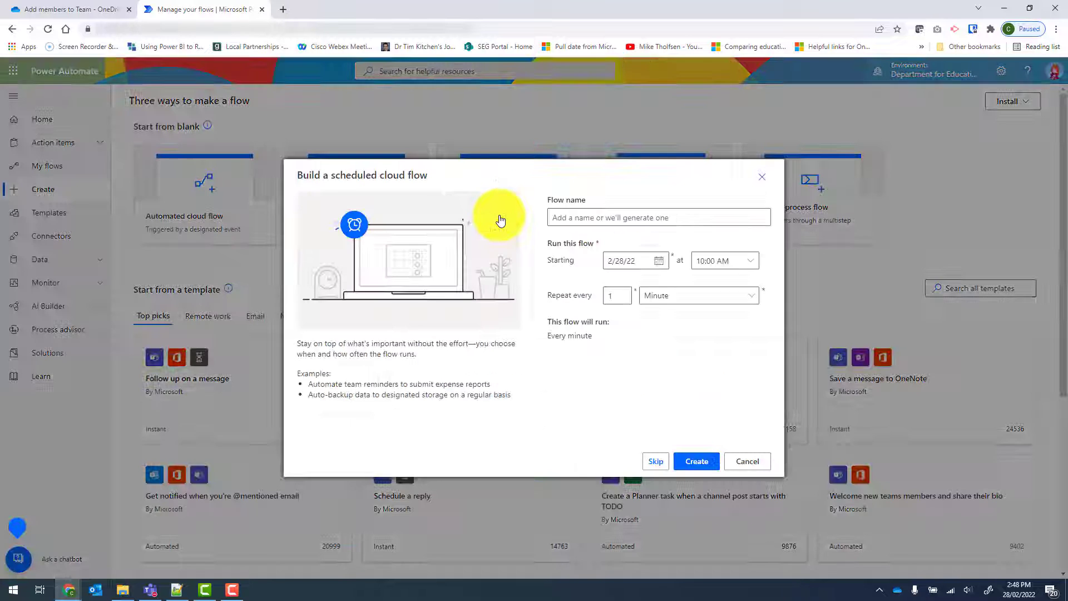
Step: Name the scheduled flow Add members to Team, set it to repeat every 1 month, and create it
click(568, 218)
text(Add members to Team)
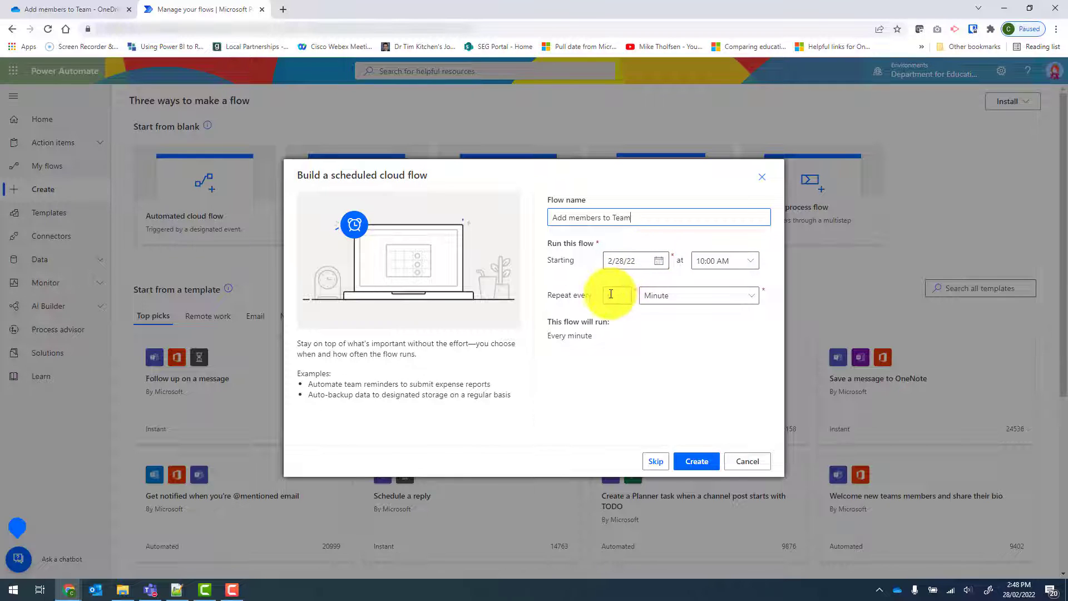
click(749, 300)
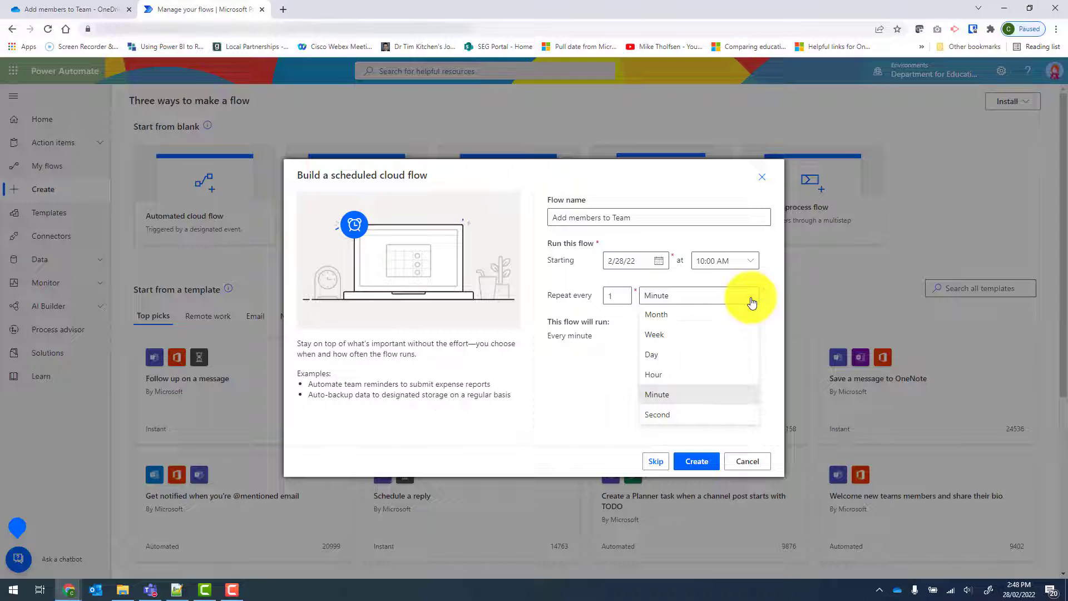
click(669, 318)
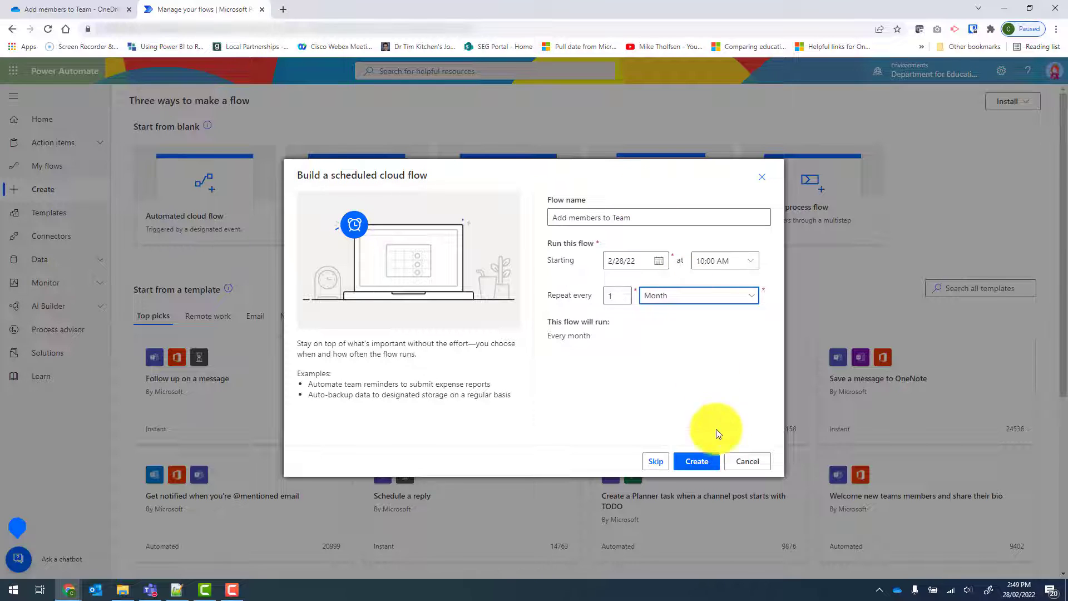
click(701, 466)
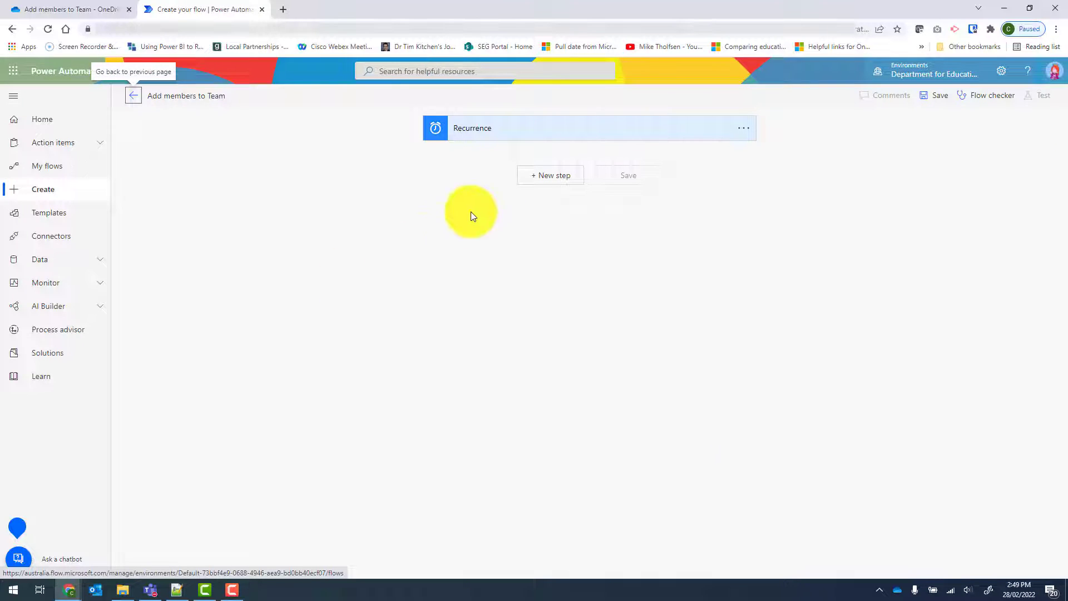
Step: Show the Recurrence trigger's advanced options, and add the Excel Online (Business) action List rows present in a table as a new step
click(518, 136)
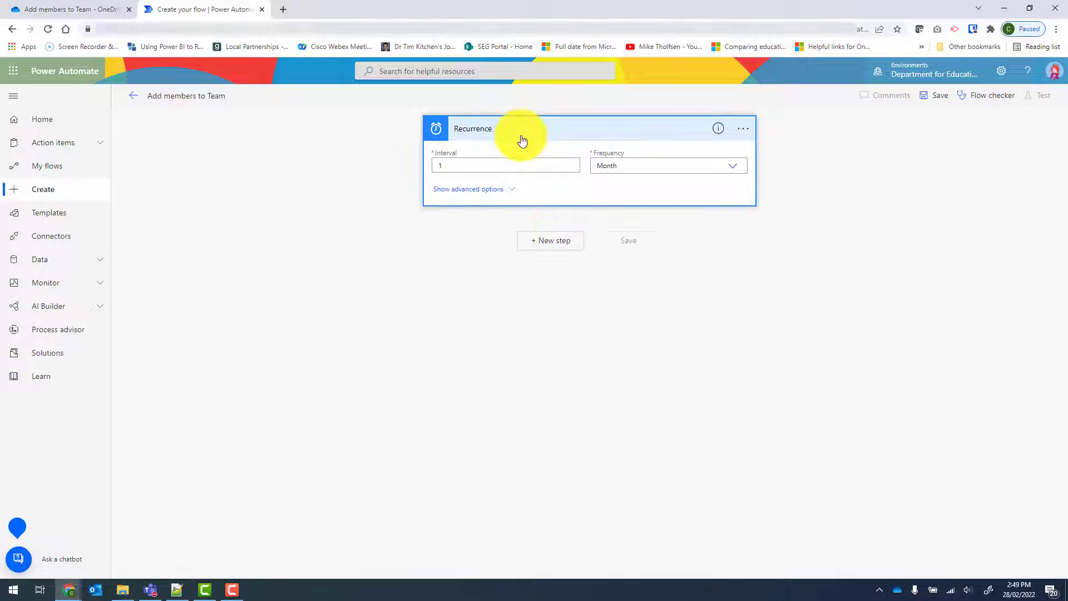
click(451, 192)
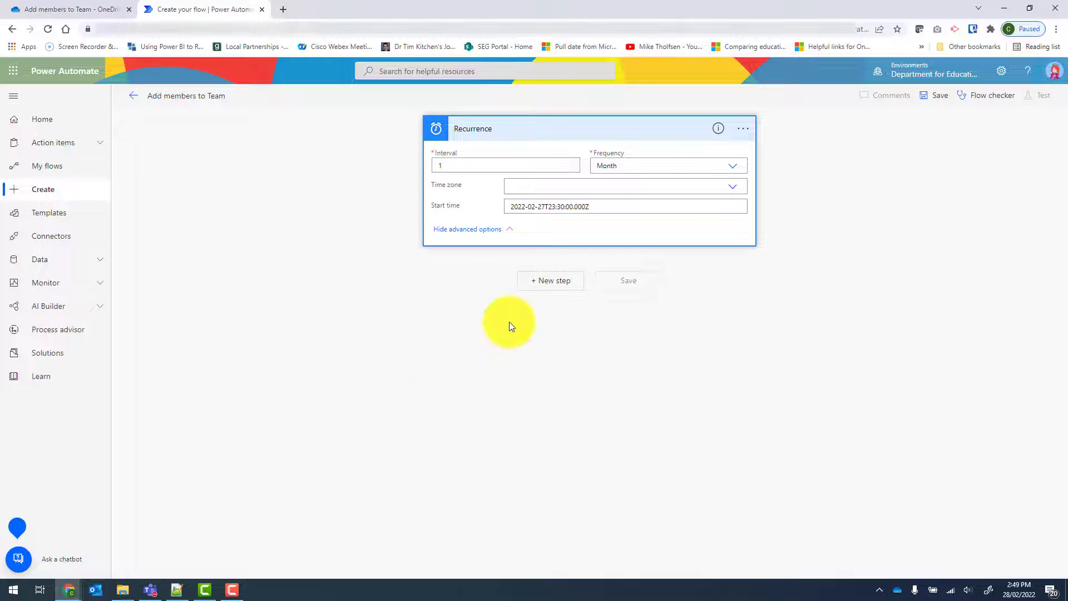
click(541, 284)
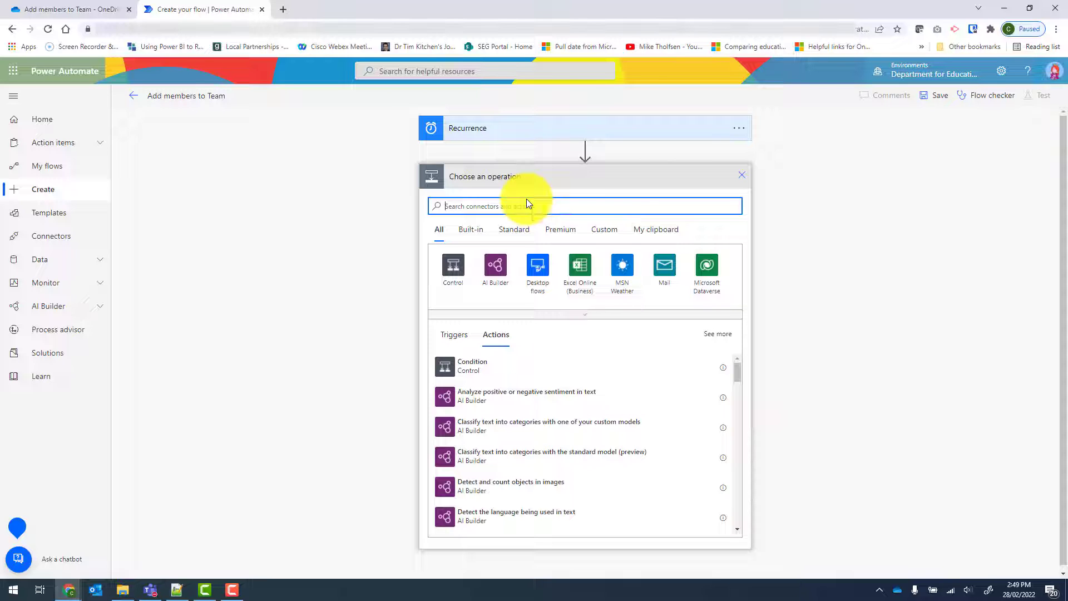
text(list rows present)
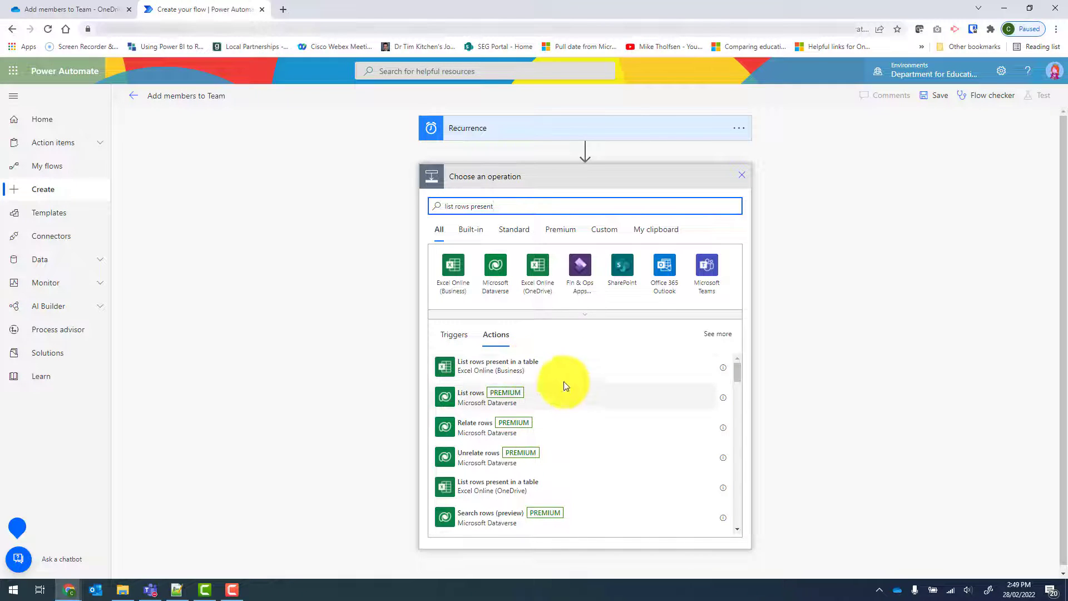
click(483, 373)
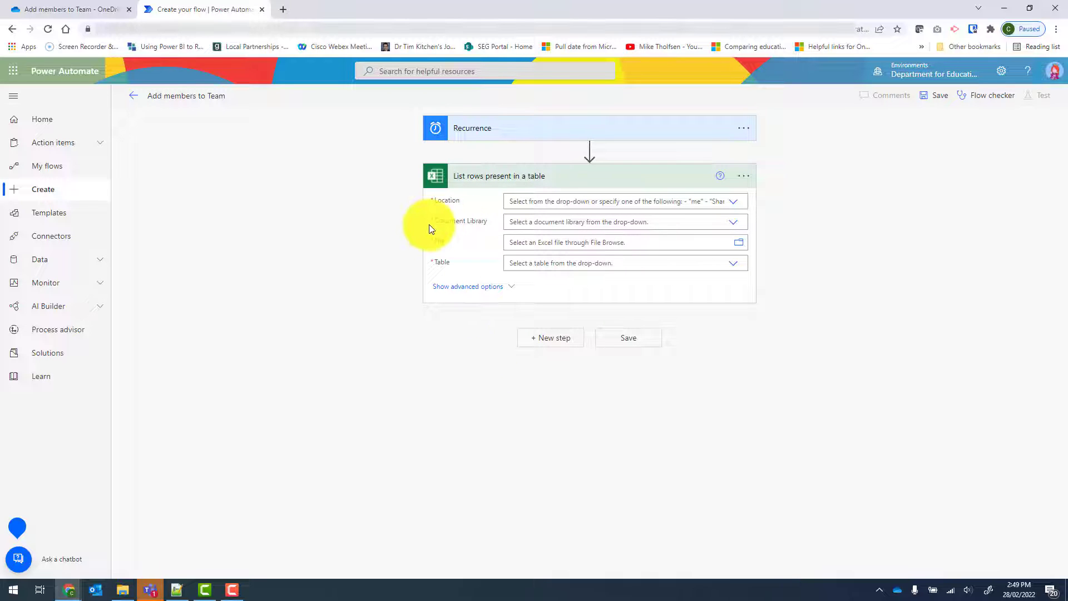
Step: In the List rows present in a table action, set the location to OneDrive for Business and the document library to OneDrive
click(734, 205)
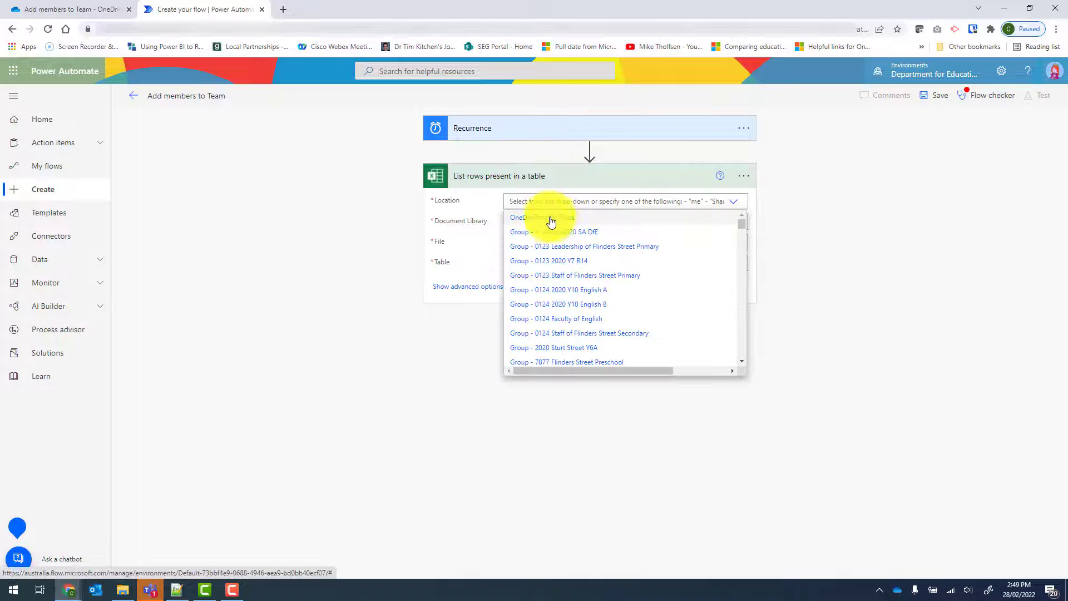
click(588, 222)
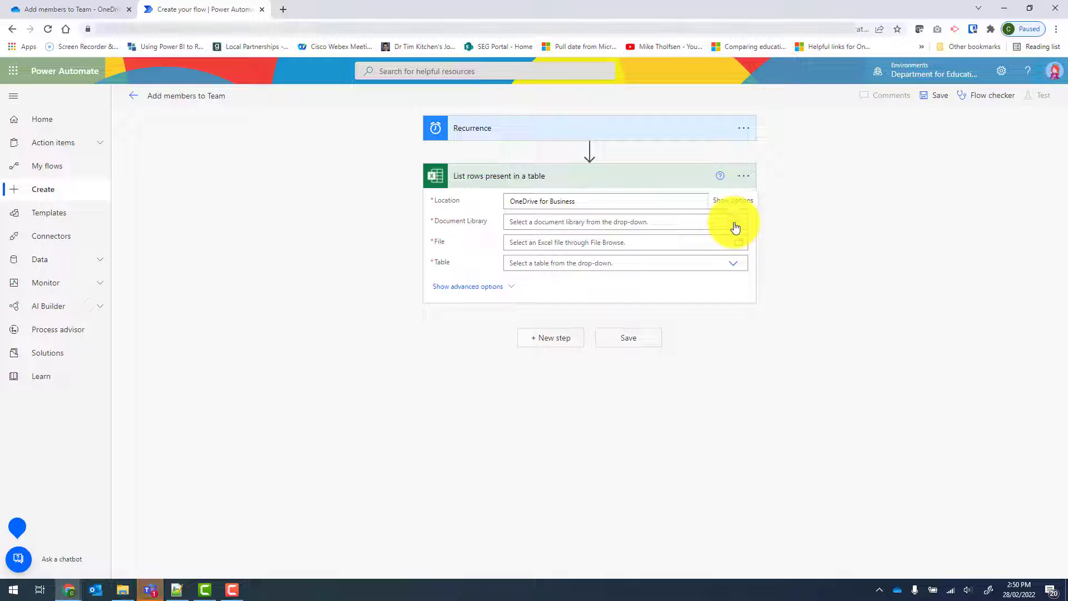
click(735, 222)
click(535, 244)
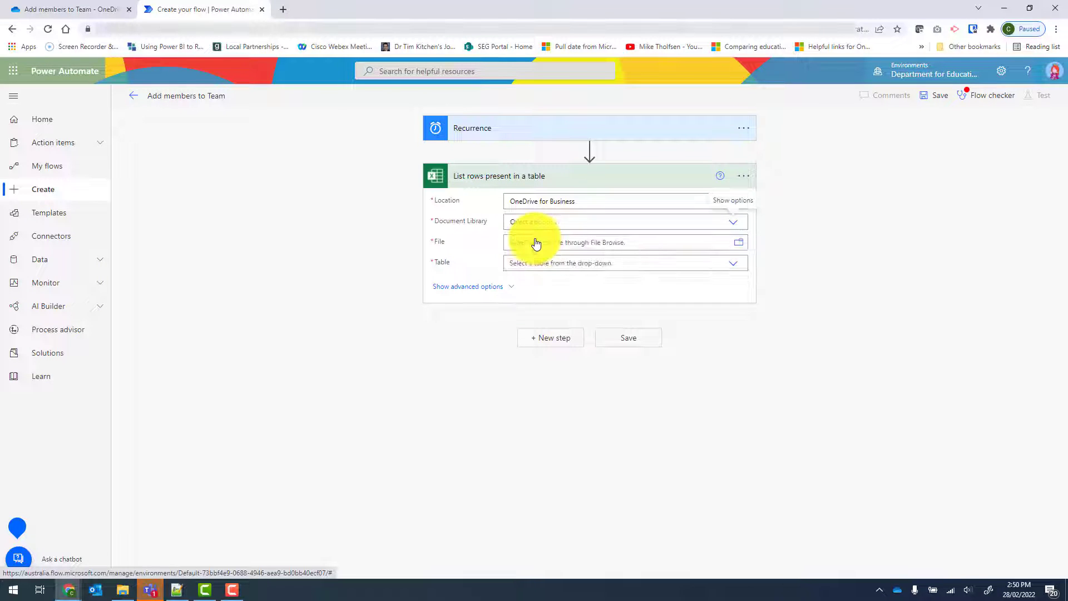
Step: Point the List rows action to /Power Automate/Excel/Add members to Team/New members.xlsx and select its Members table
click(742, 248)
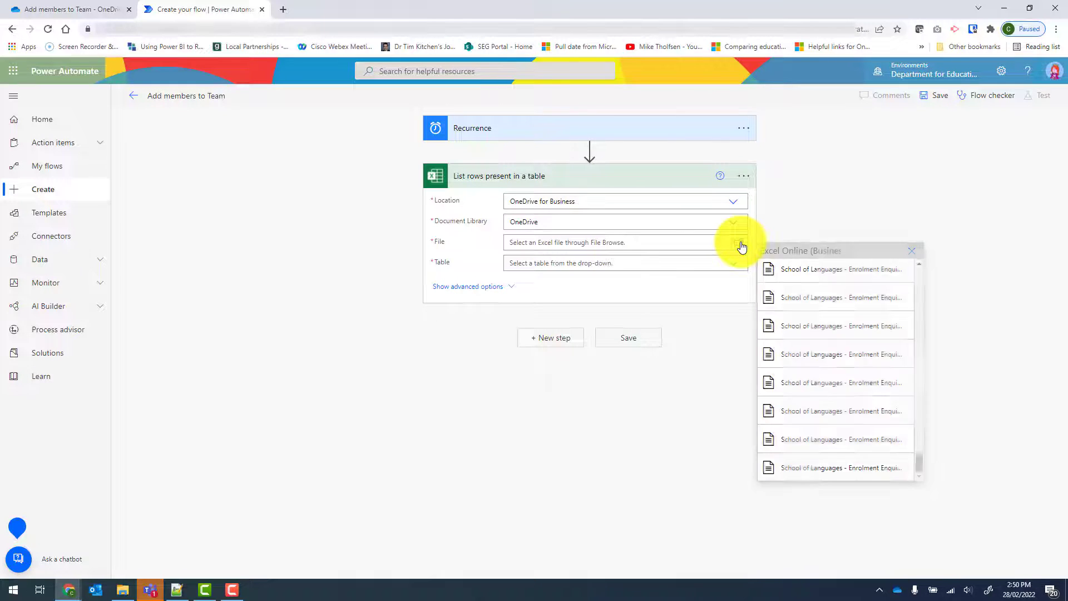
click(742, 248)
click(743, 248)
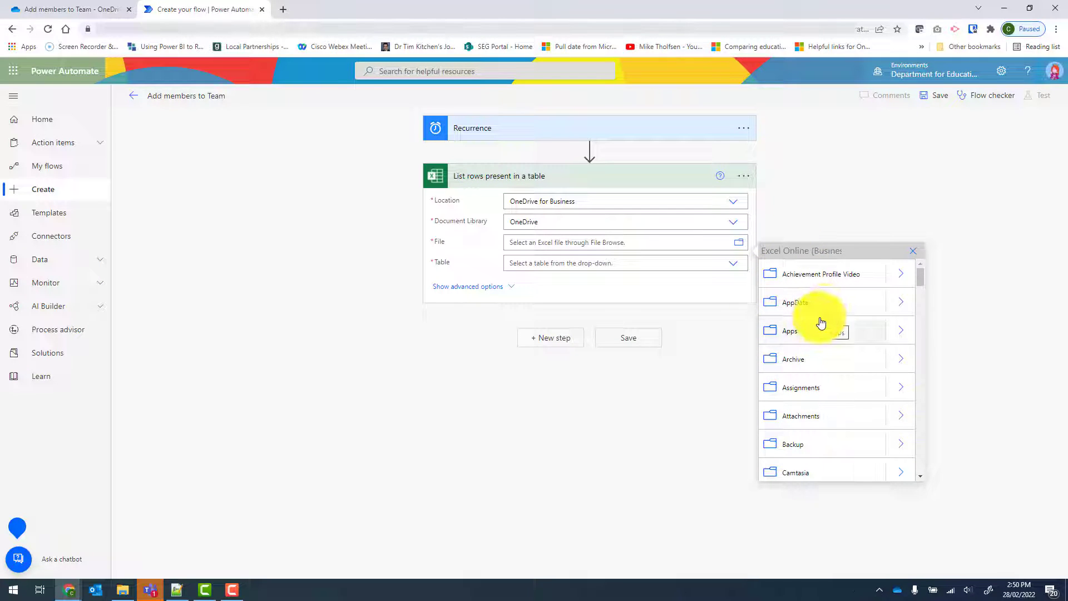
scroll(822, 322, down, 6)
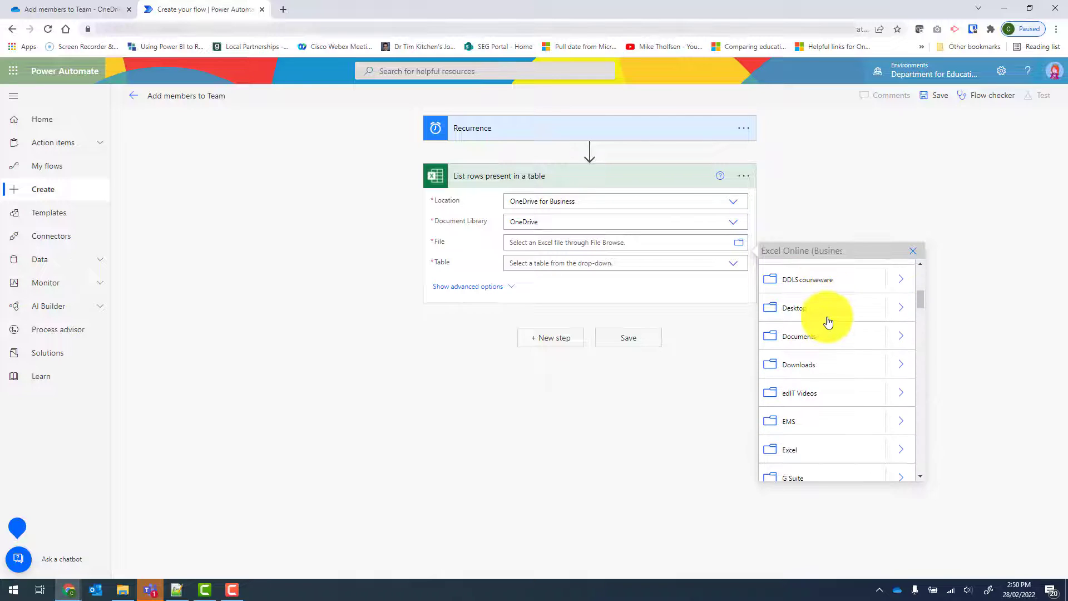
scroll(828, 321, down, 10)
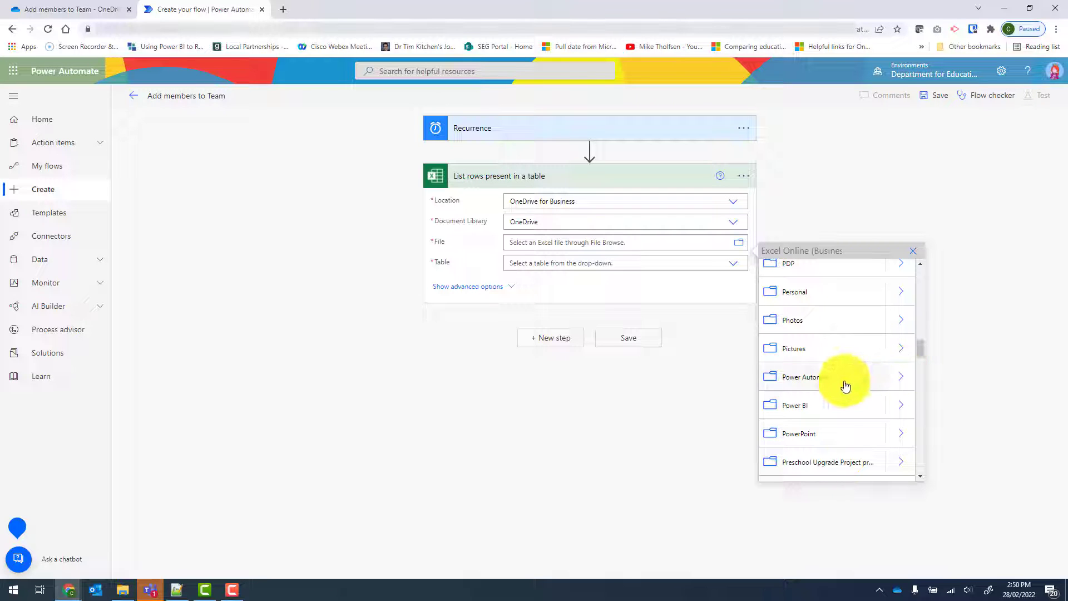
click(900, 381)
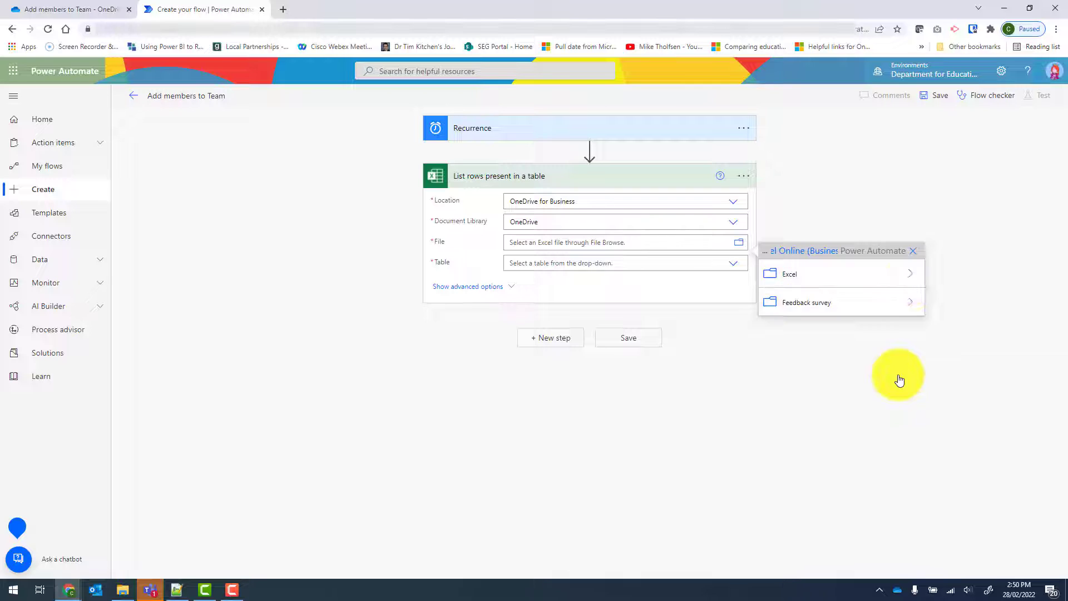
click(914, 278)
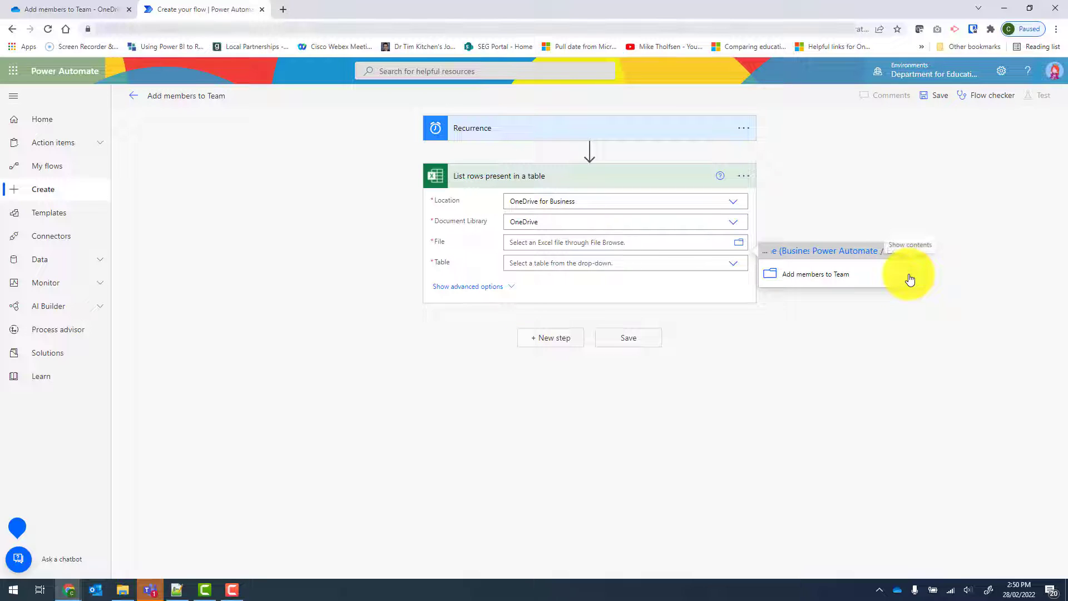
click(910, 279)
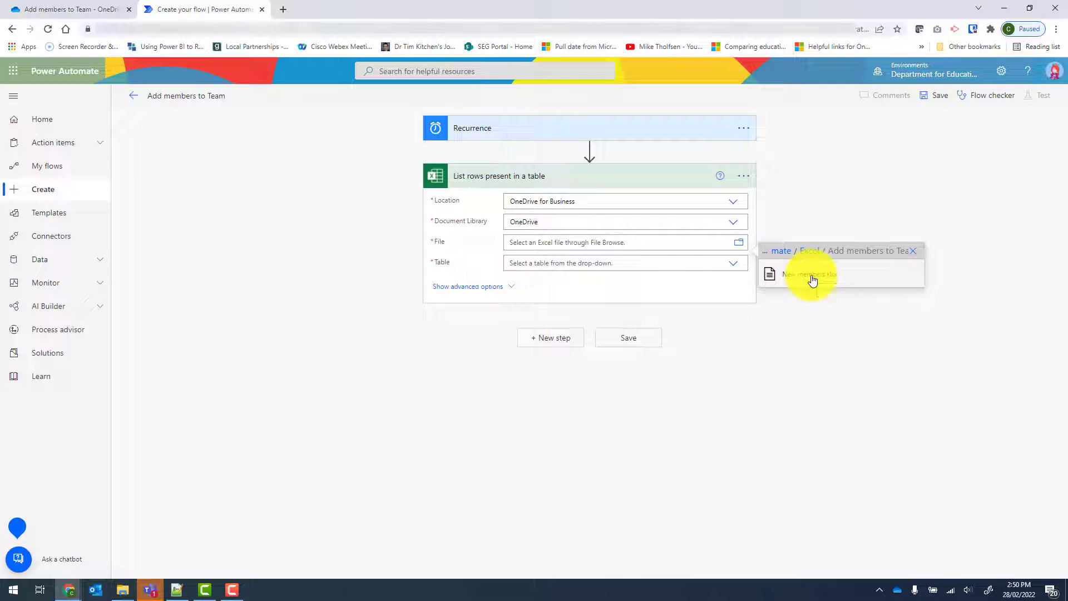
click(811, 275)
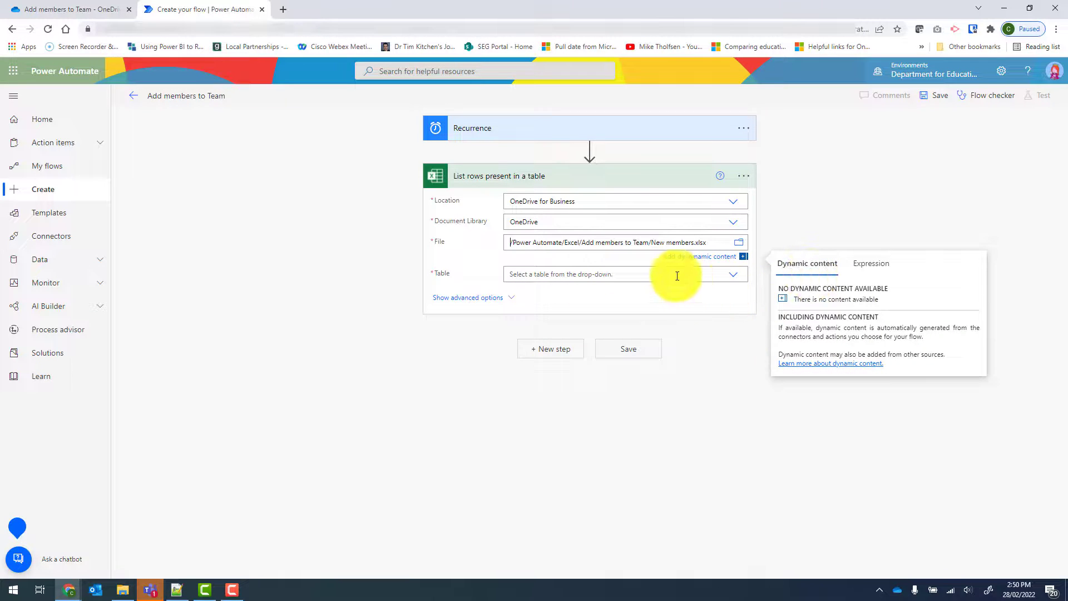
click(736, 278)
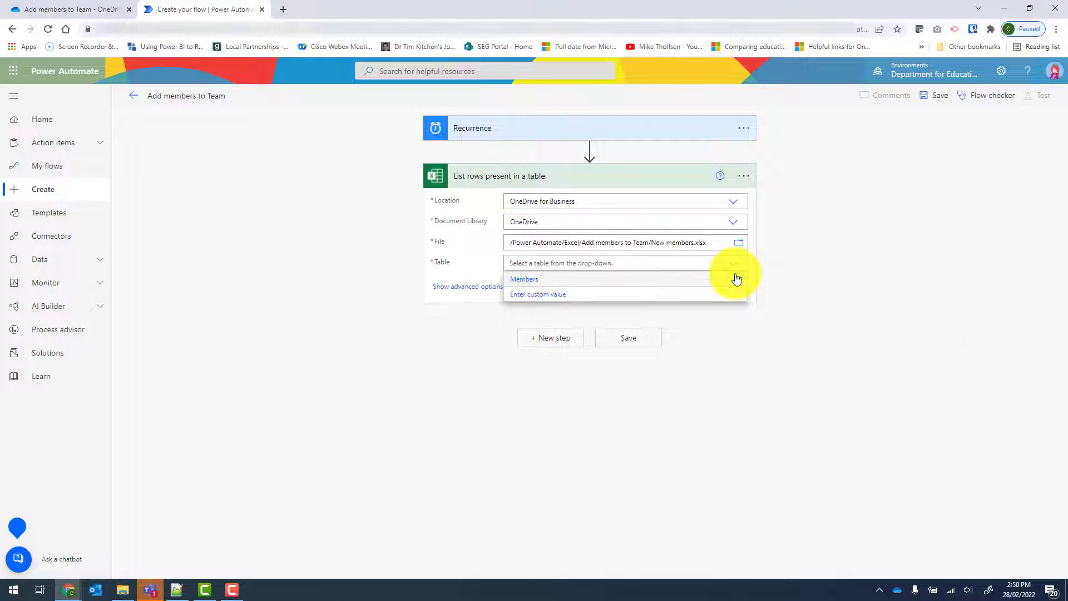
click(529, 280)
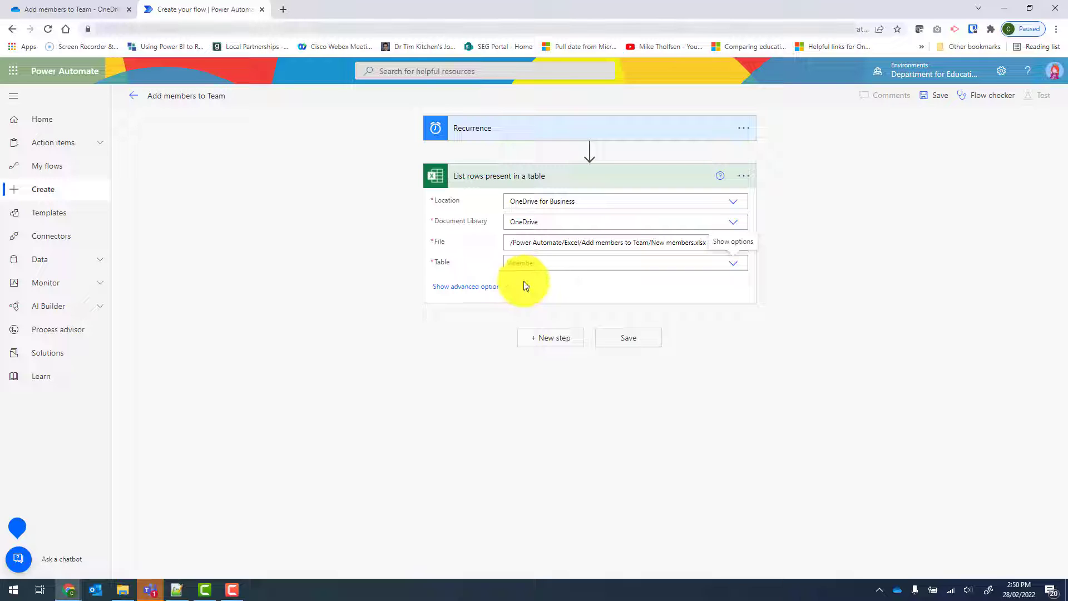
Step: Add the Excel Online (Business) action Get a row, with OneDrive for Business as location and OneDrive as document library
click(546, 344)
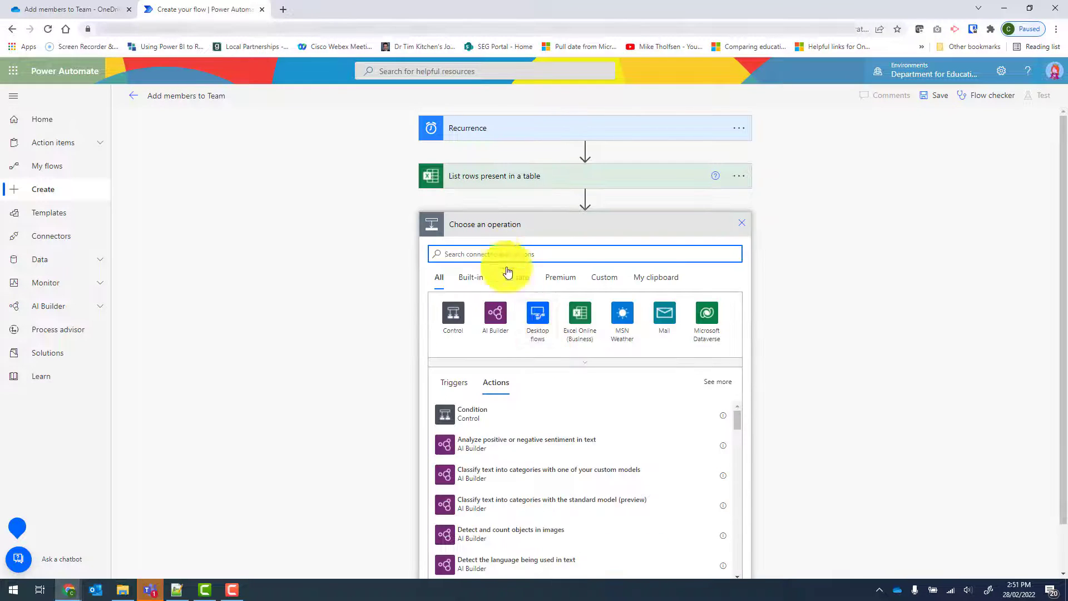
text(get a row)
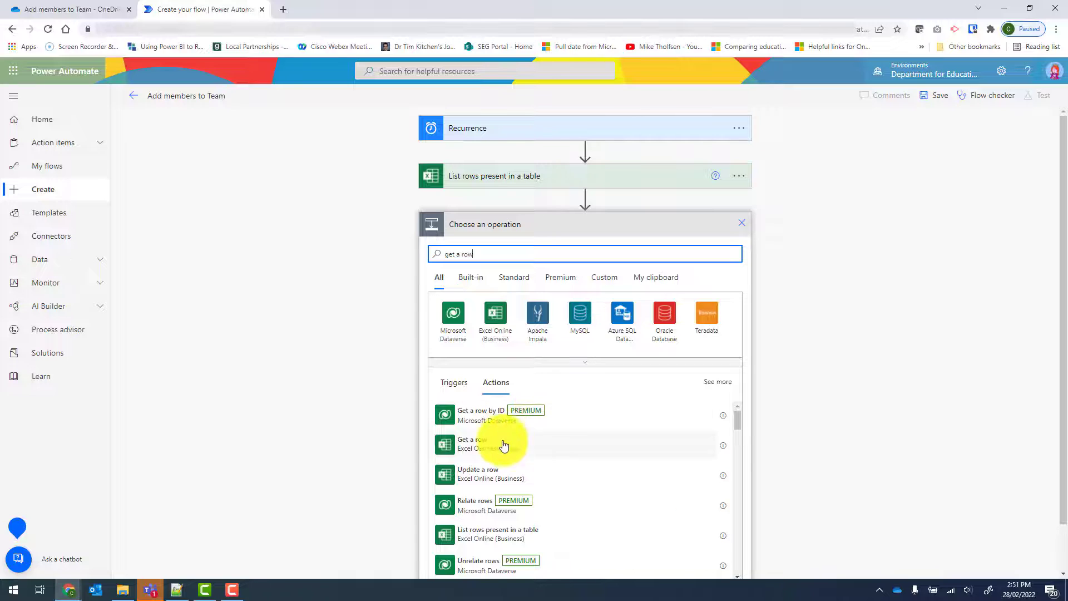
click(530, 450)
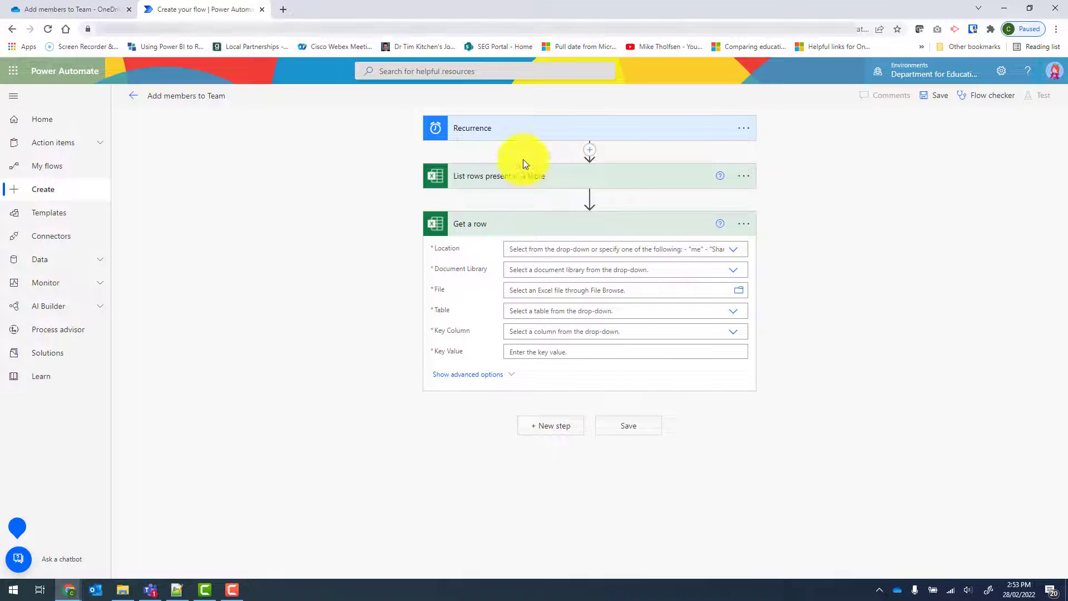
click(734, 249)
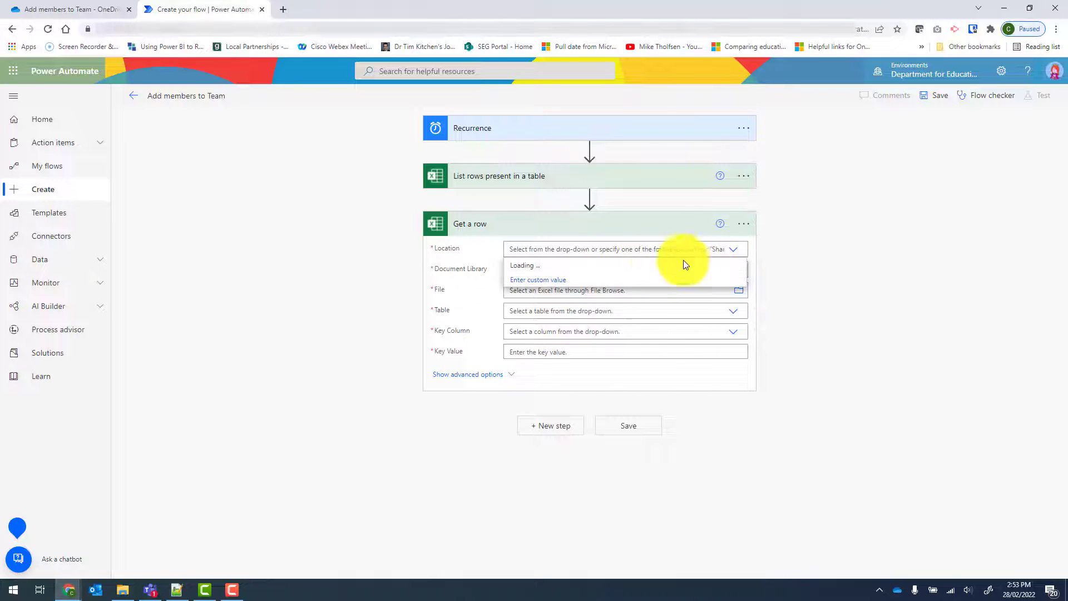
click(545, 269)
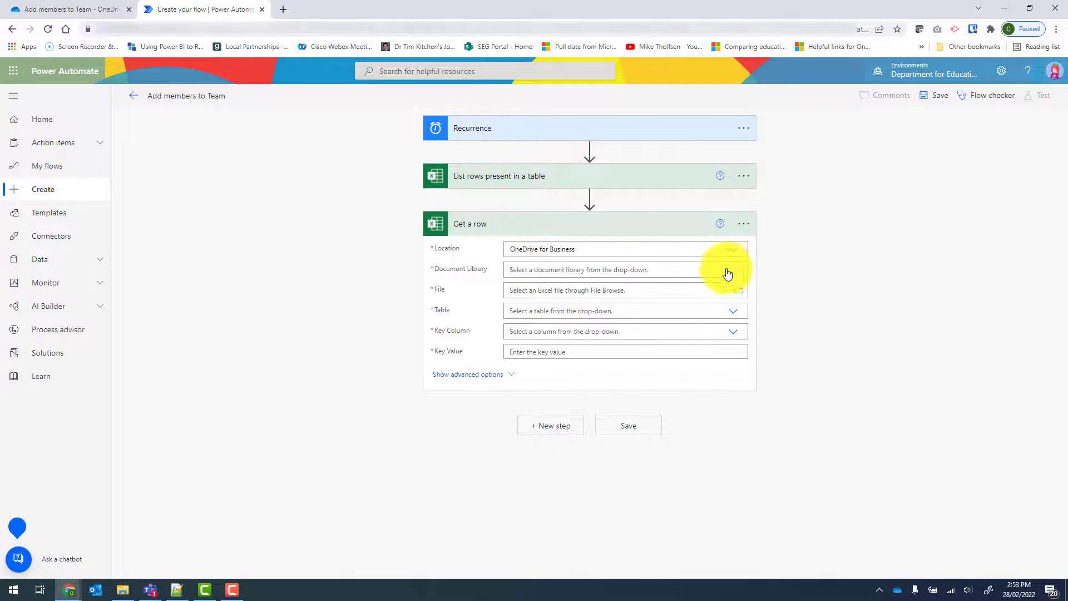
click(728, 270)
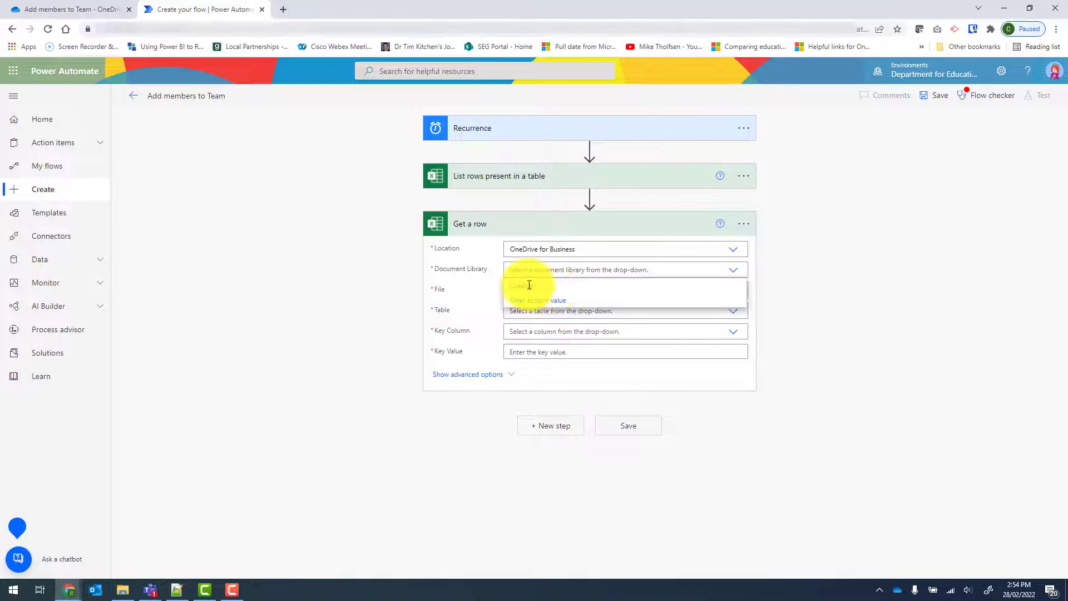
click(531, 290)
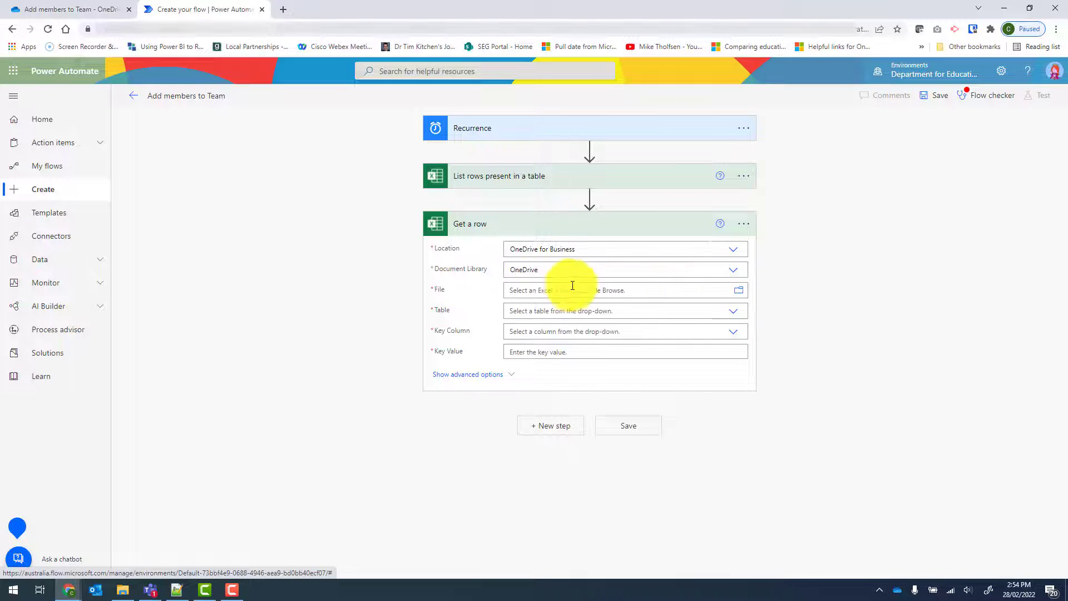
Step: Point the Get a row action to /Power Automate/Excel/Add members to Team/New members.xlsx and select its Members table
click(742, 293)
scroll(806, 356, down, 10)
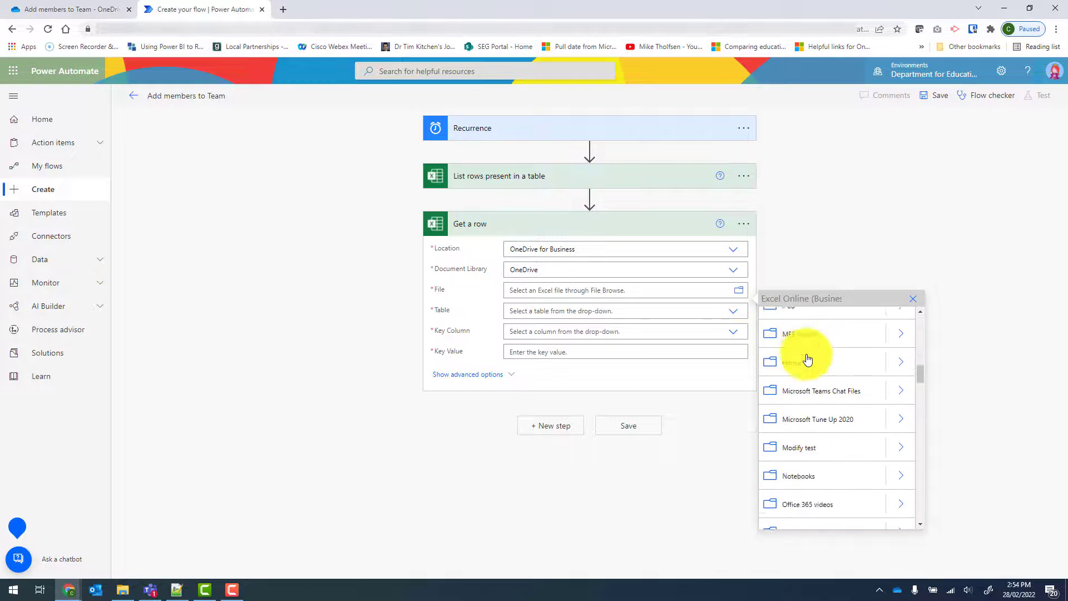
click(900, 317)
click(911, 327)
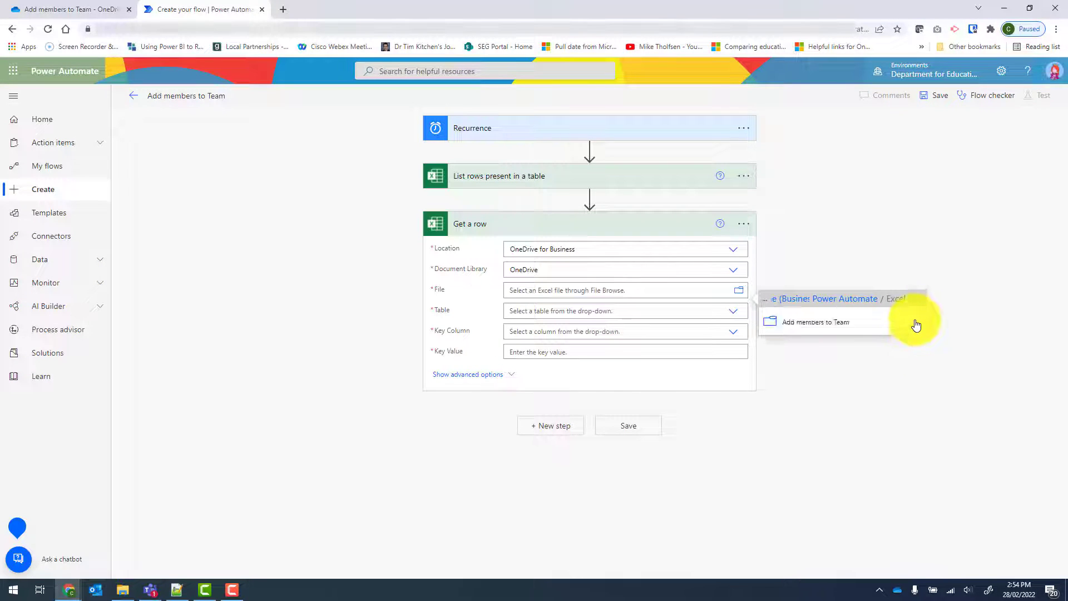
click(915, 324)
click(810, 335)
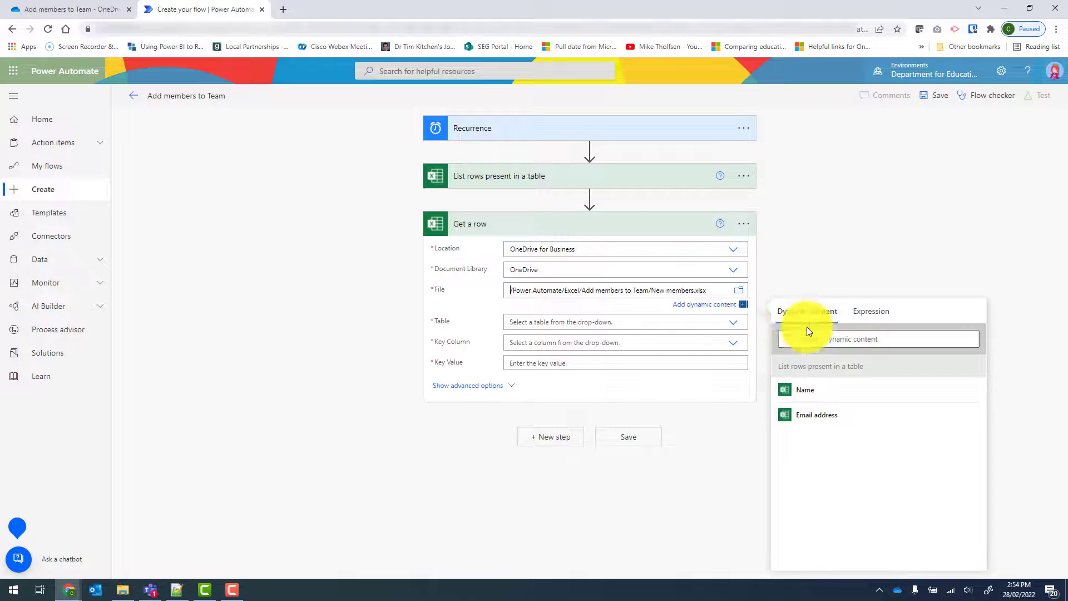
click(731, 328)
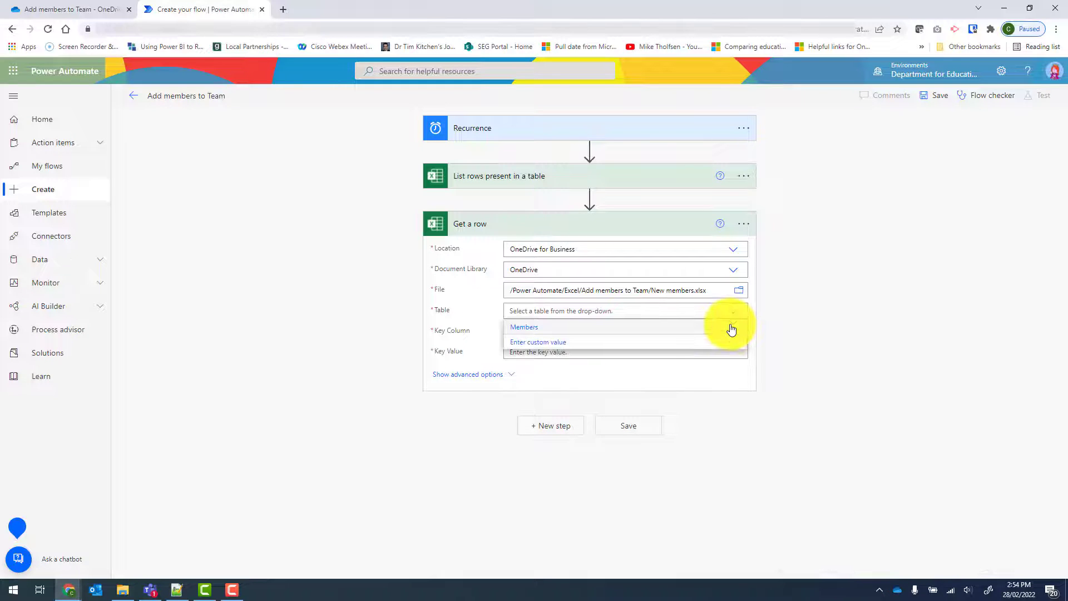
click(544, 329)
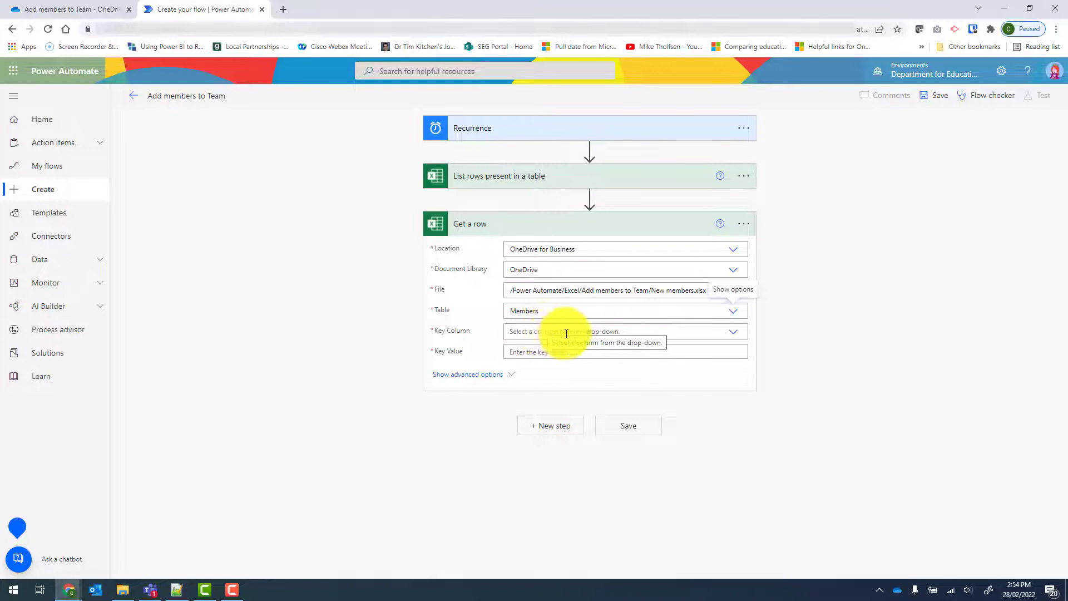
Step: Set the Get a row key column to Email address and its key value to the Email address dynamic content from List rows
click(734, 332)
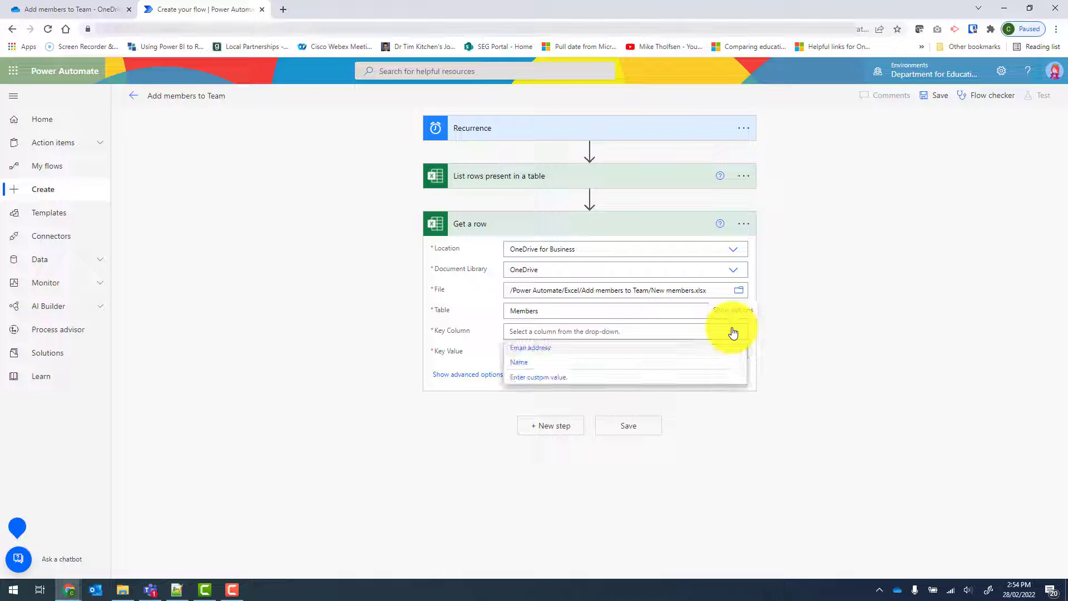
click(551, 354)
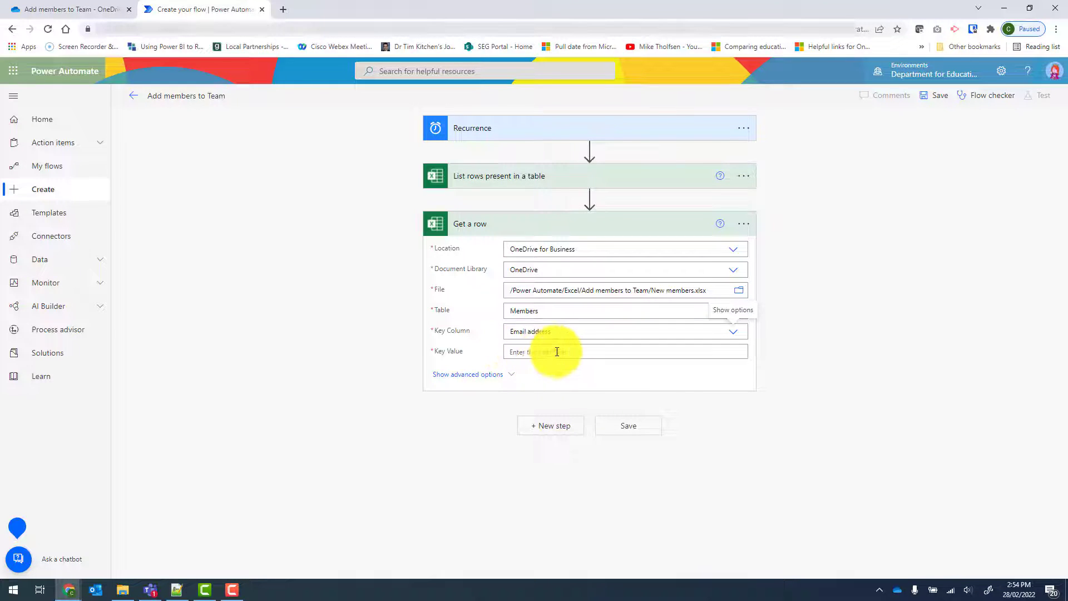
click(545, 352)
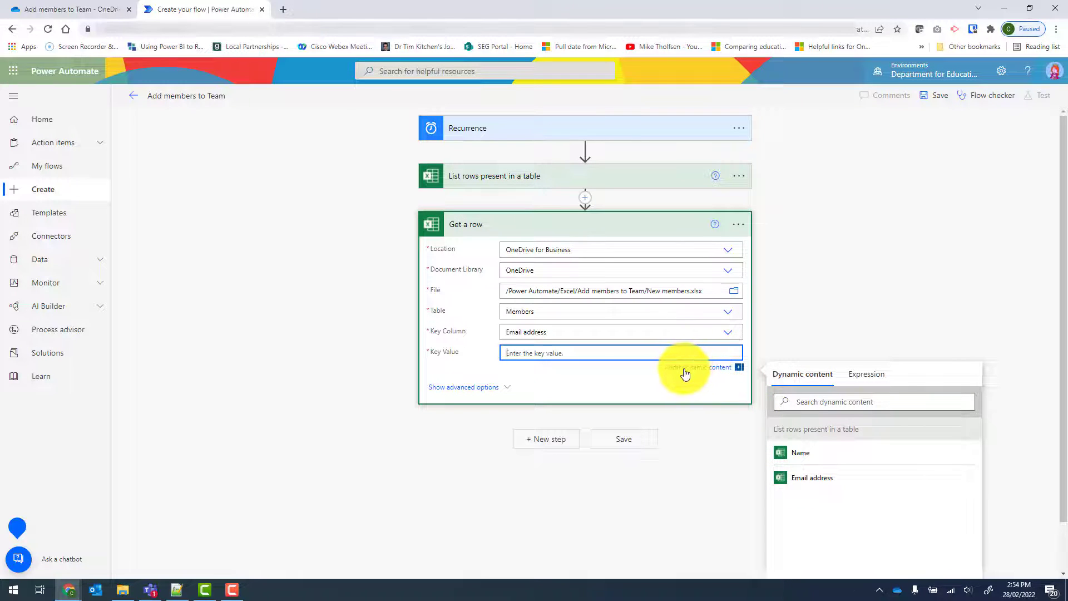
click(804, 479)
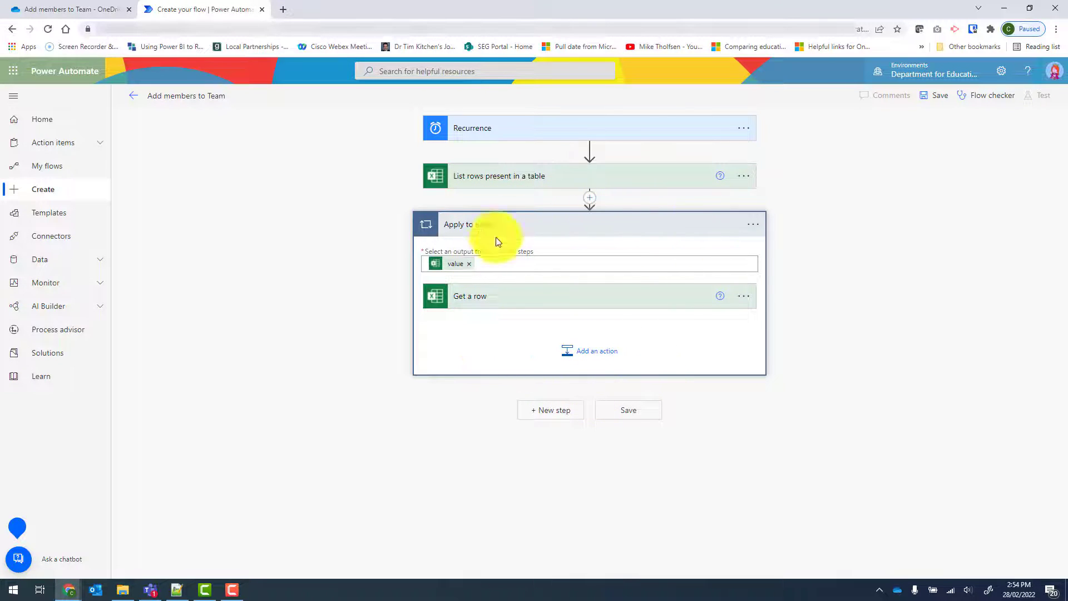
Step: Add the Microsoft Teams action Add a member to a team after Get a row inside Apply to each, with New Class 2022 as the team
click(597, 360)
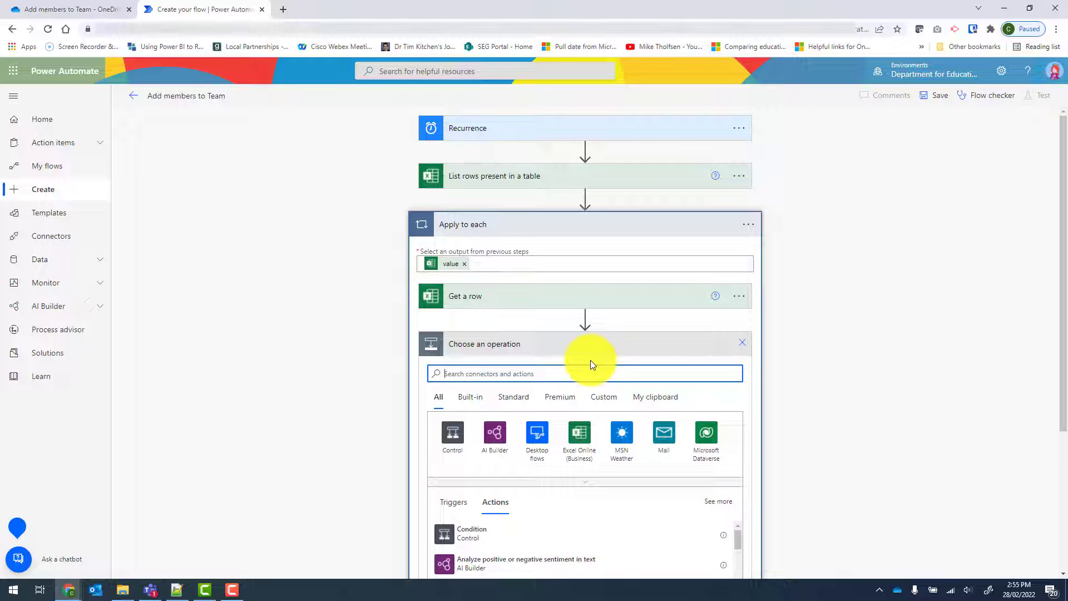
text(add a member)
scroll(815, 359, down, 4)
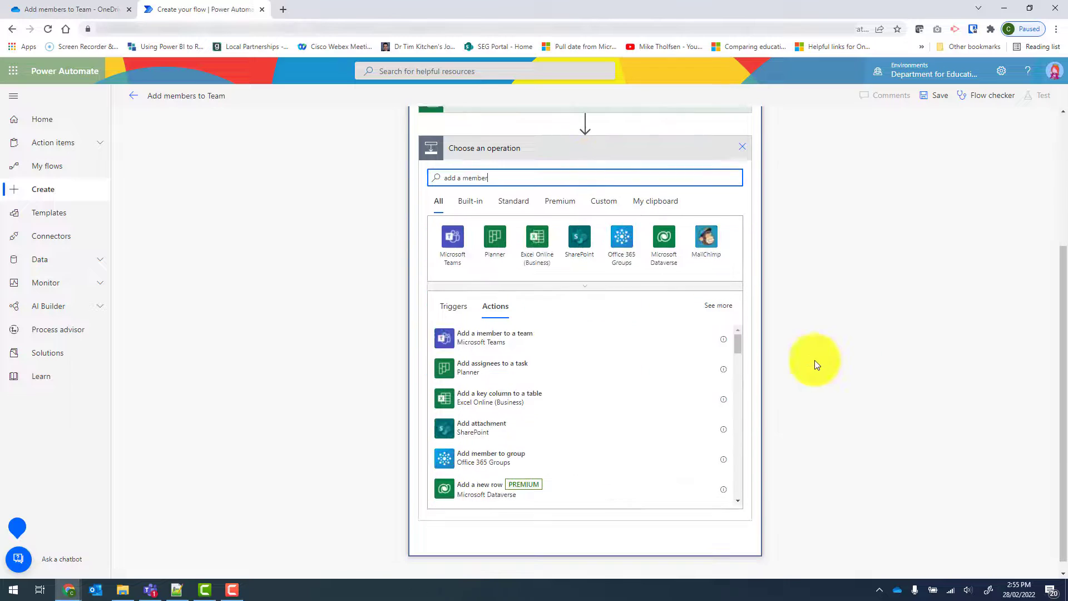
click(499, 338)
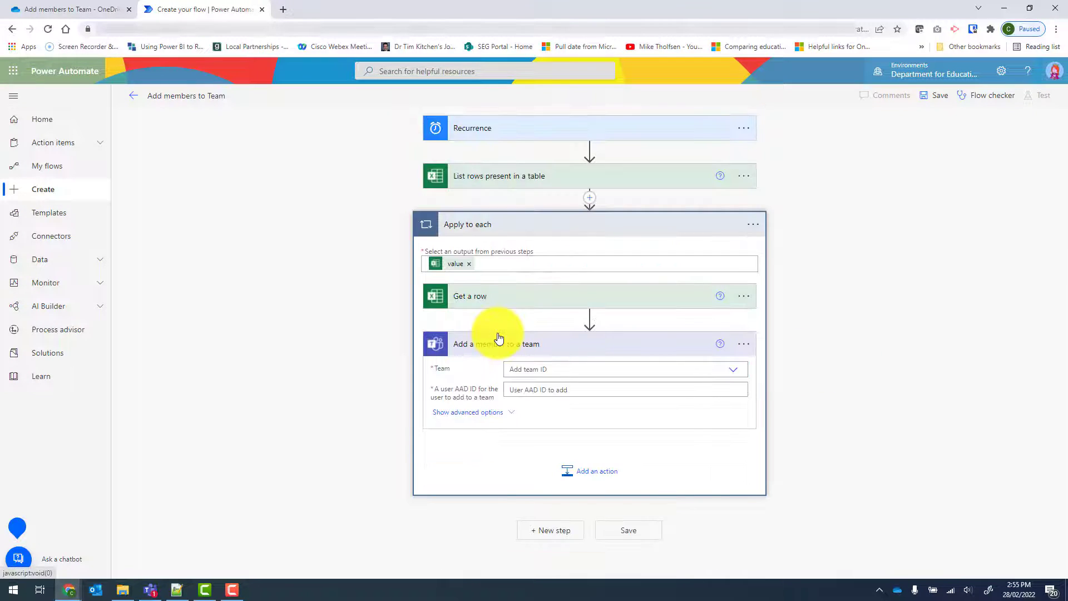
click(738, 378)
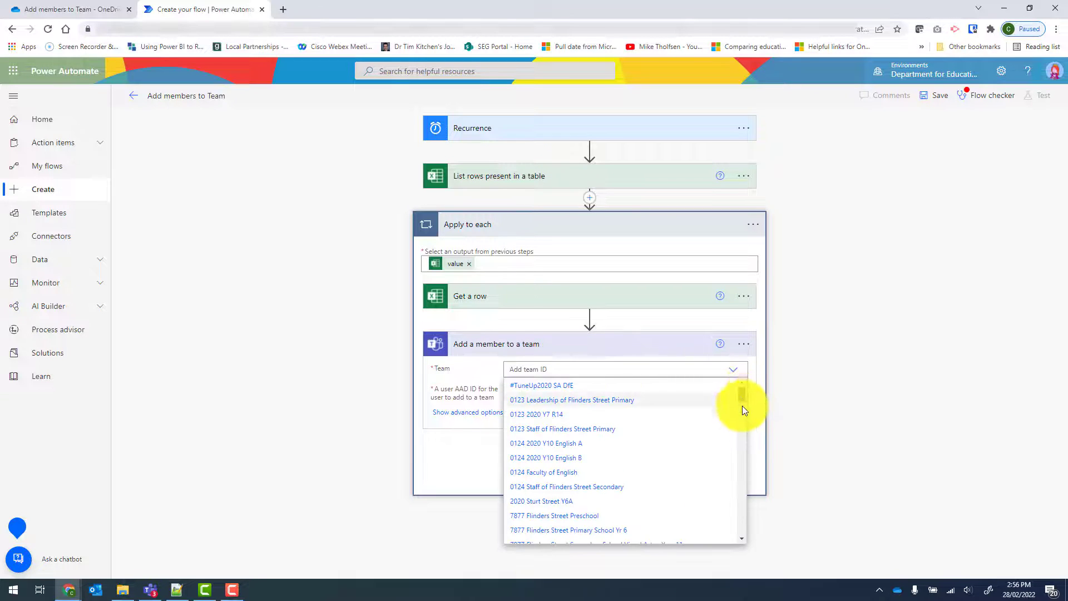
drag(743, 406, 670, 486)
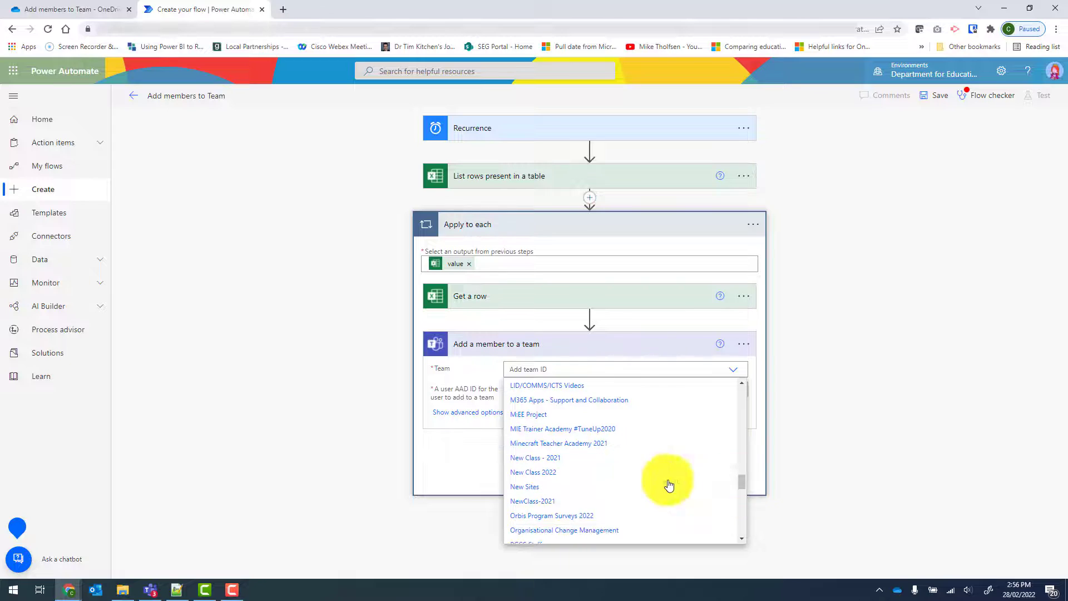
click(538, 472)
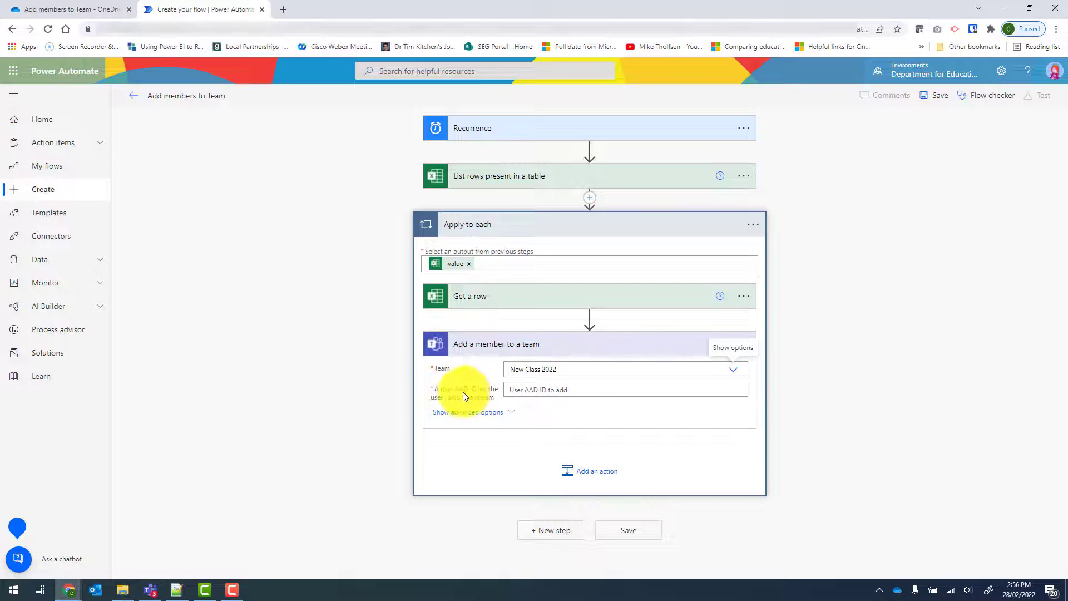
Step: Set the user to add to the Email address dynamic content from Get a row, and save the flow
click(521, 392)
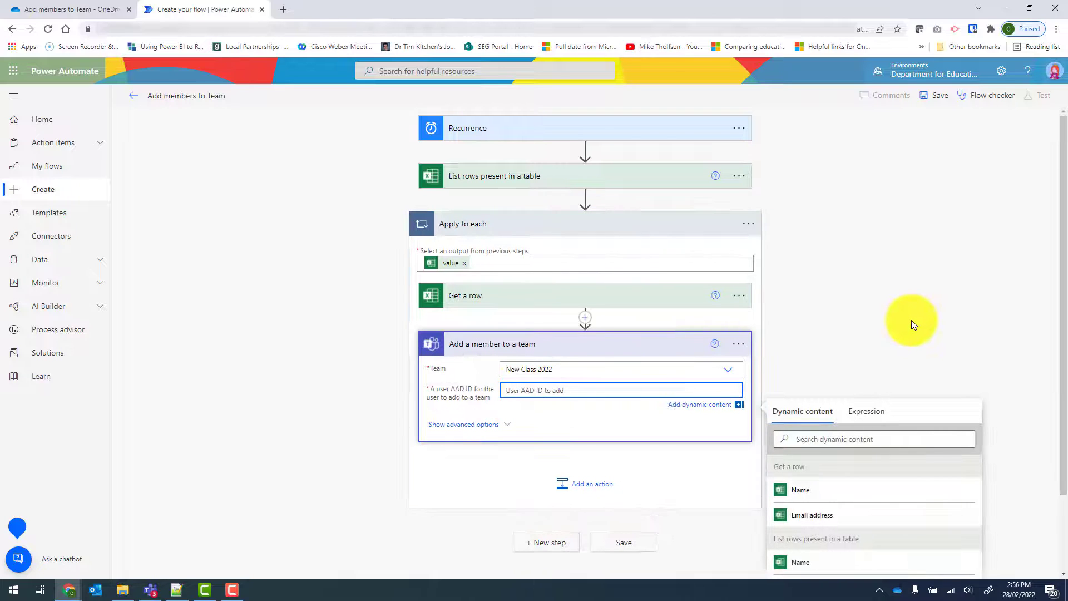
scroll(911, 319, down, 1)
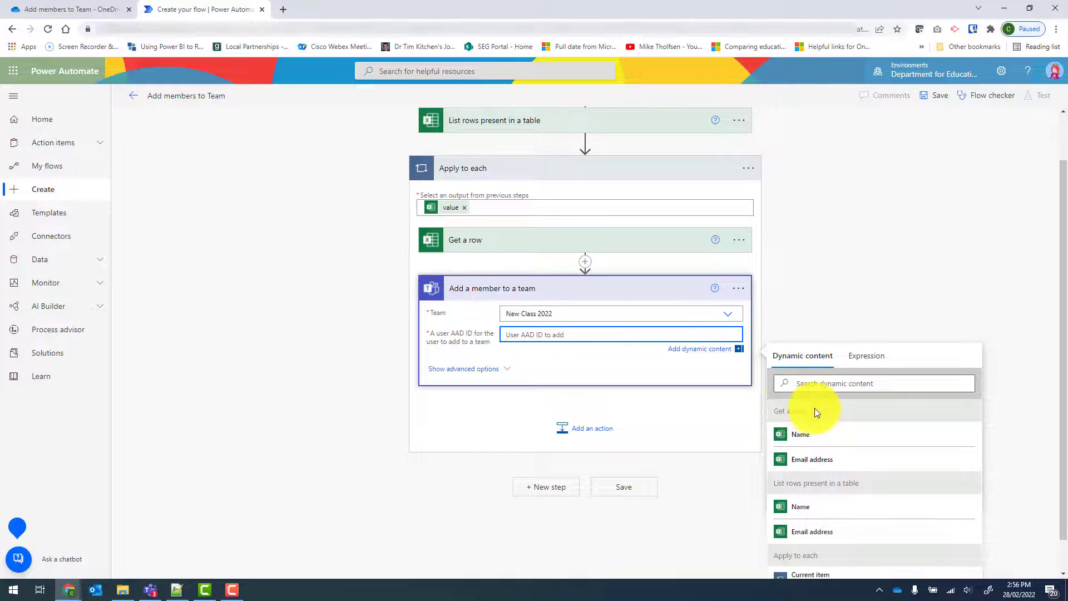
click(839, 465)
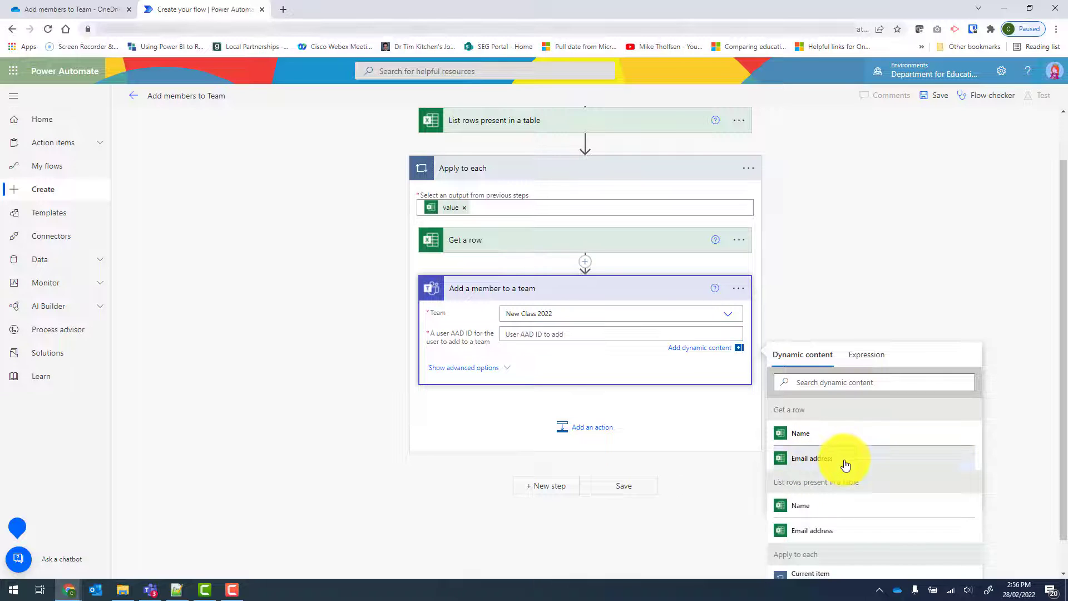
click(628, 490)
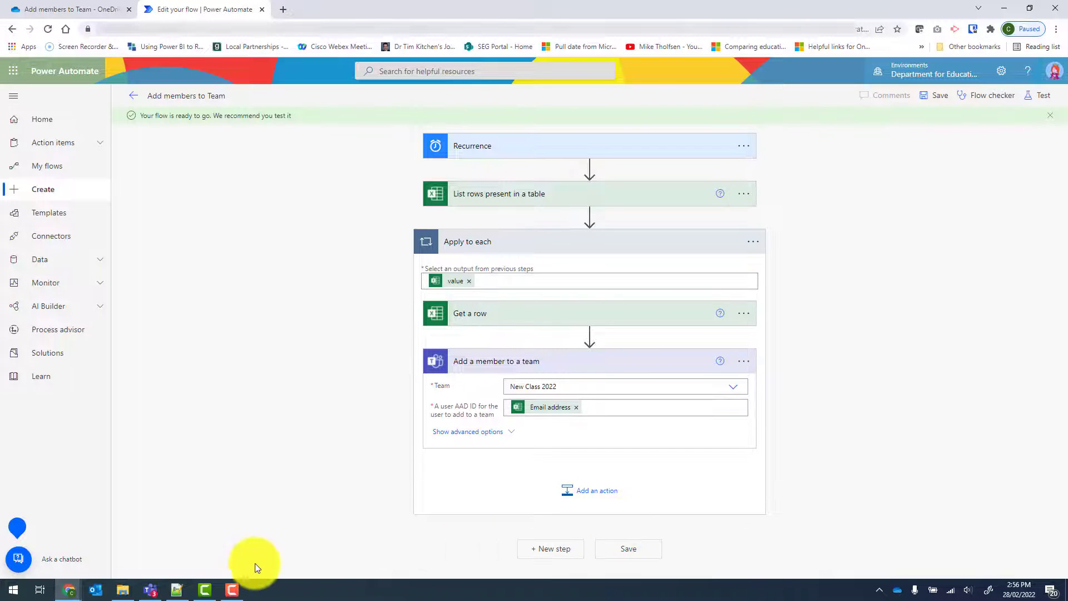
Step: Switch to Microsoft Teams to check the members of New Class 2022, and return to the flow editor
click(156, 588)
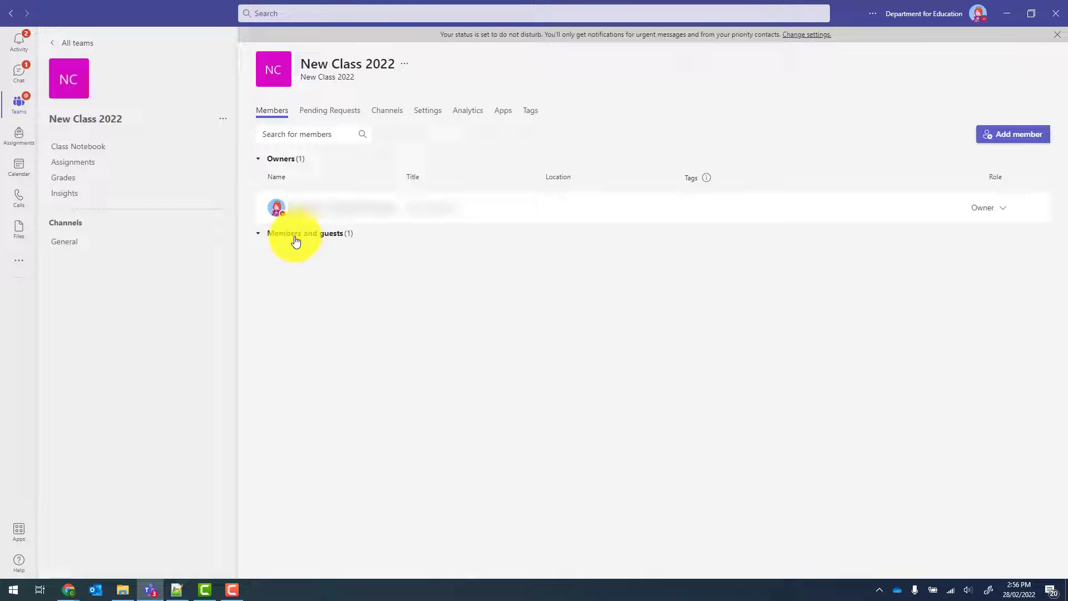
click(1007, 14)
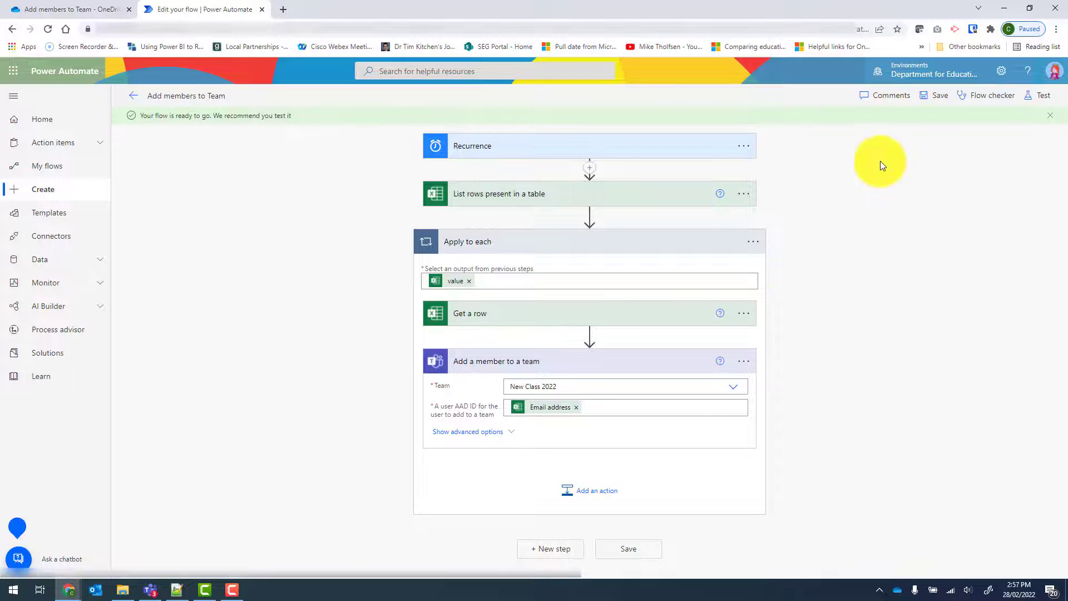
Step: Set the Recurrence trigger's frequency to Minute and save the flow
click(487, 147)
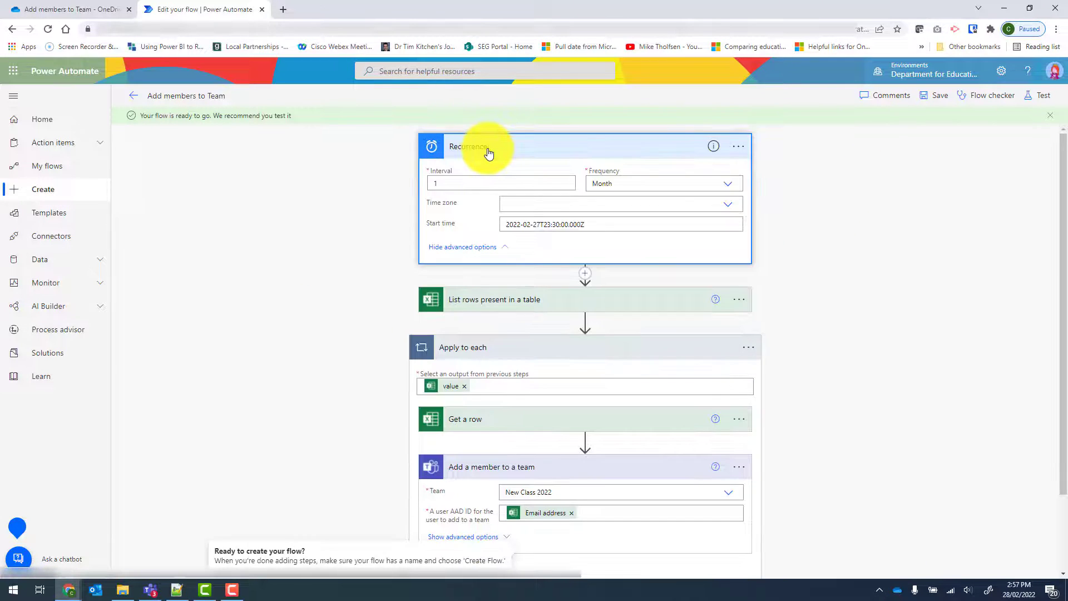
click(727, 185)
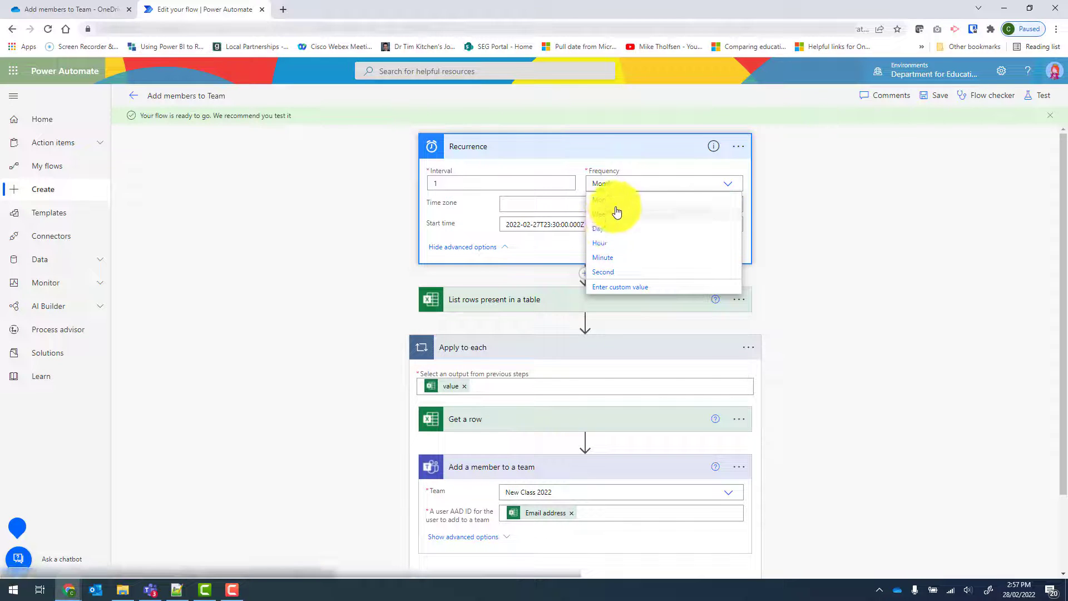
click(612, 257)
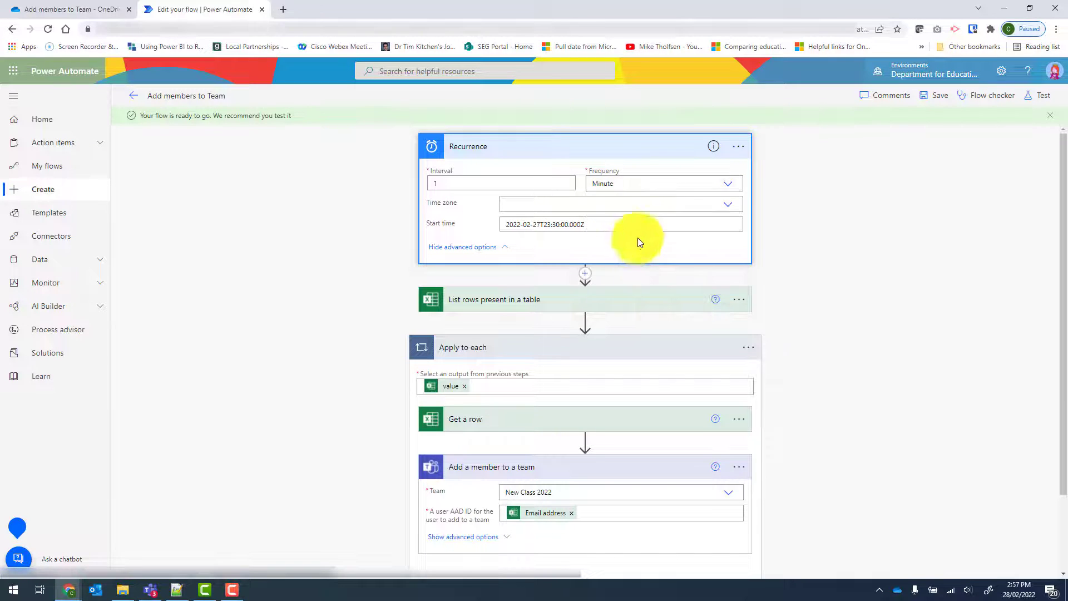
click(939, 97)
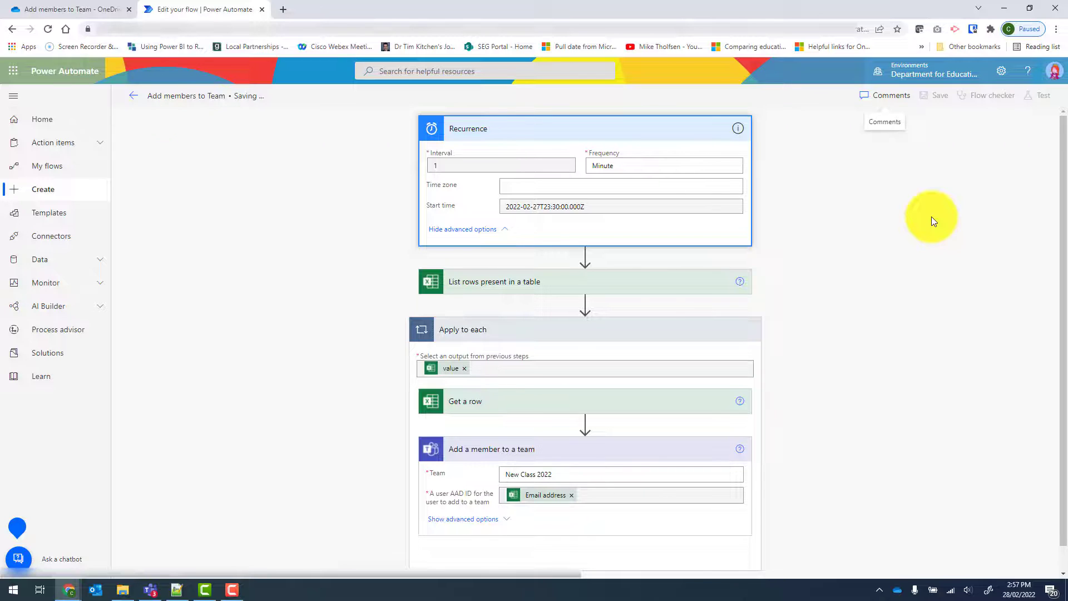
Step: Return to the flow's details page and refresh its 28-day run history until the run finishes
click(137, 99)
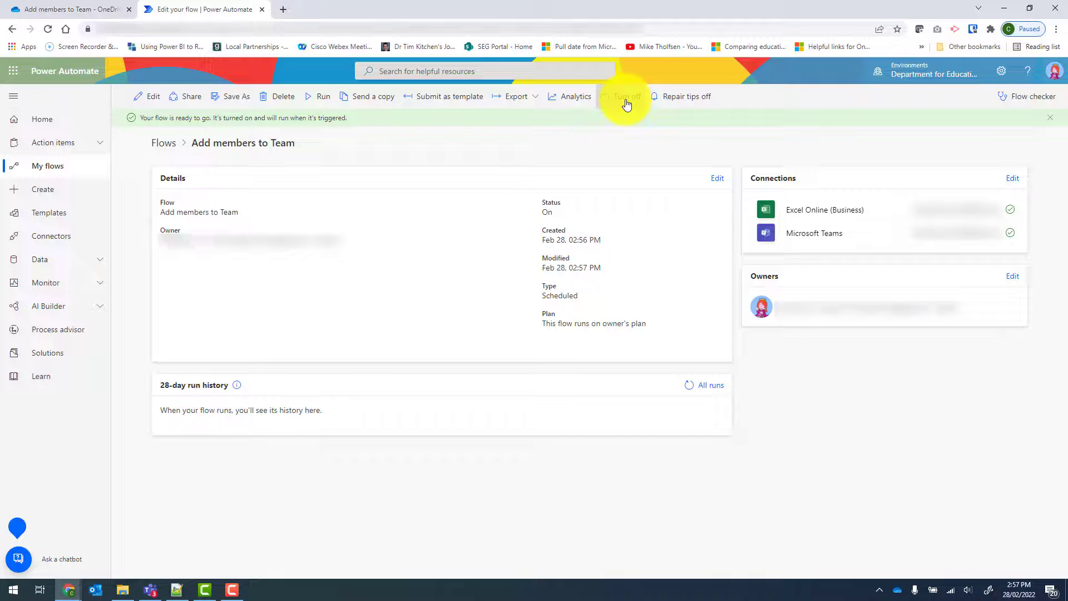
click(688, 373)
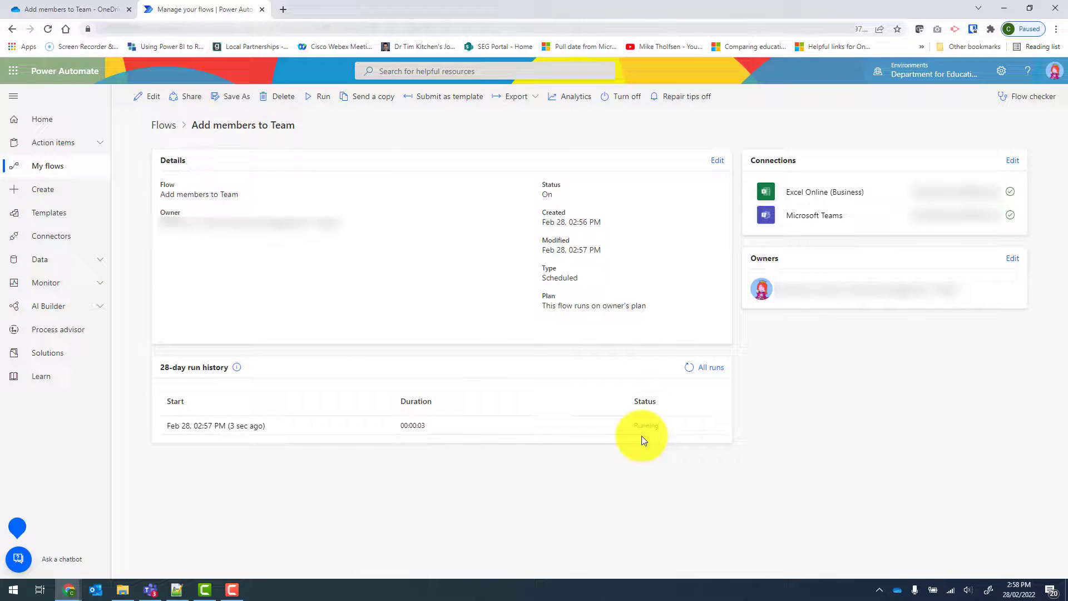
click(690, 371)
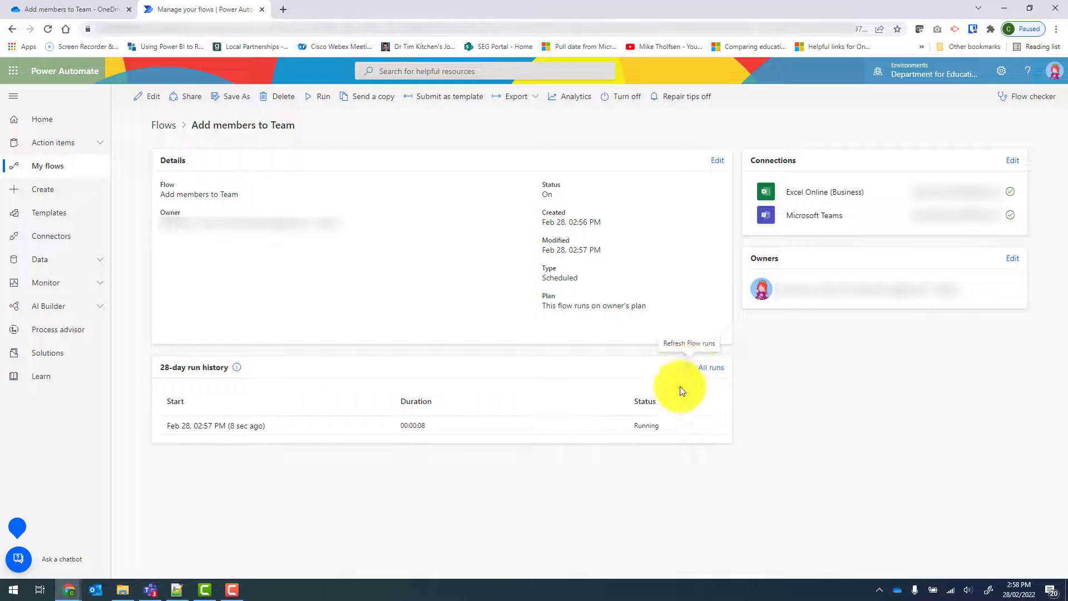
click(688, 369)
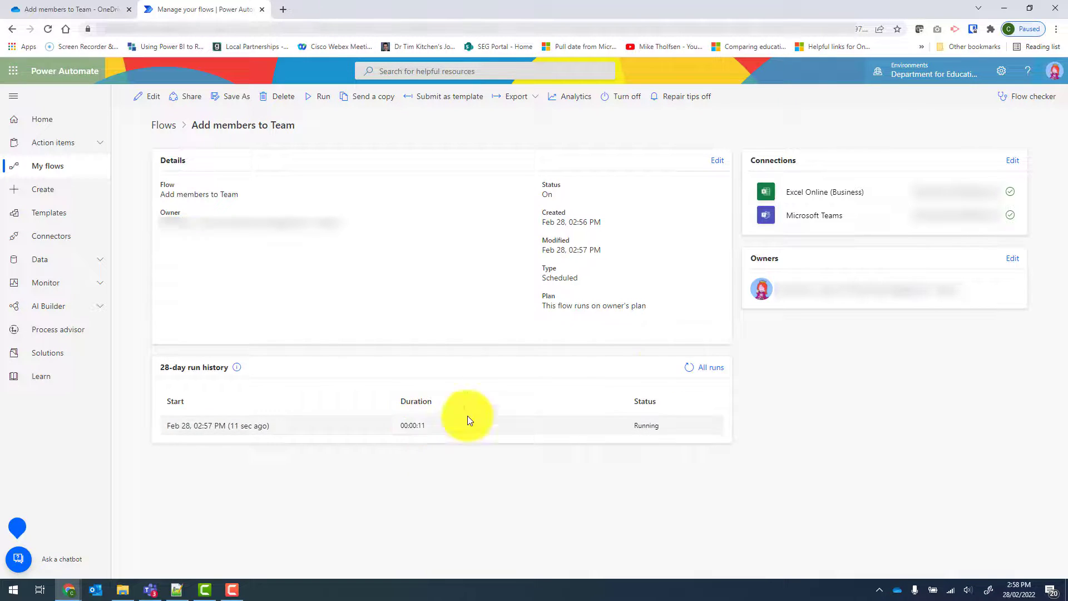
click(690, 370)
click(690, 370)
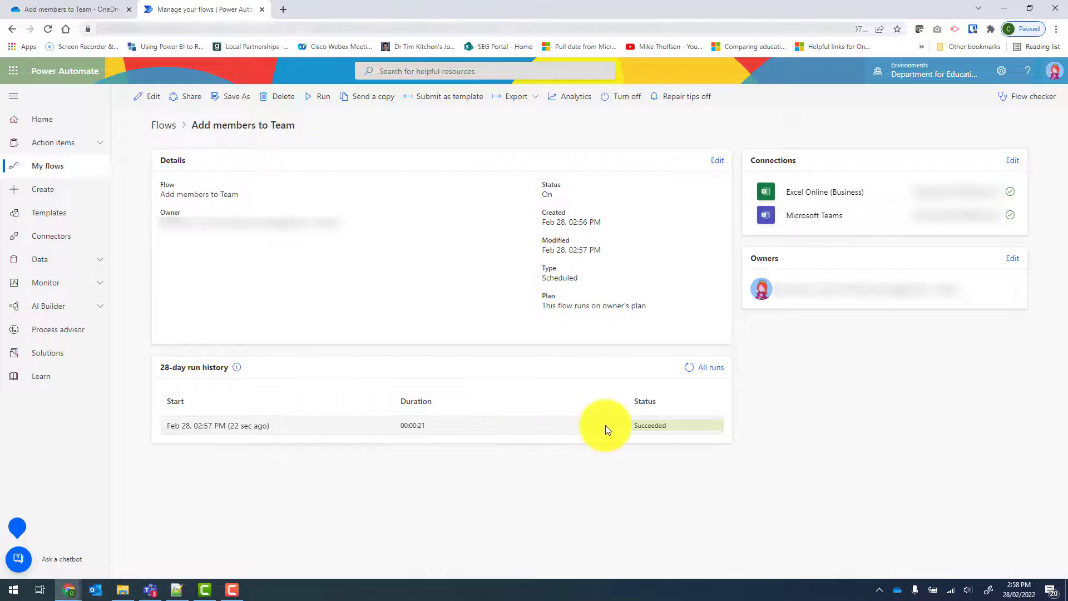
Step: Turn off the flow and examine the Add a member to a team inputs for each Apply to each iteration of the finished run
click(627, 101)
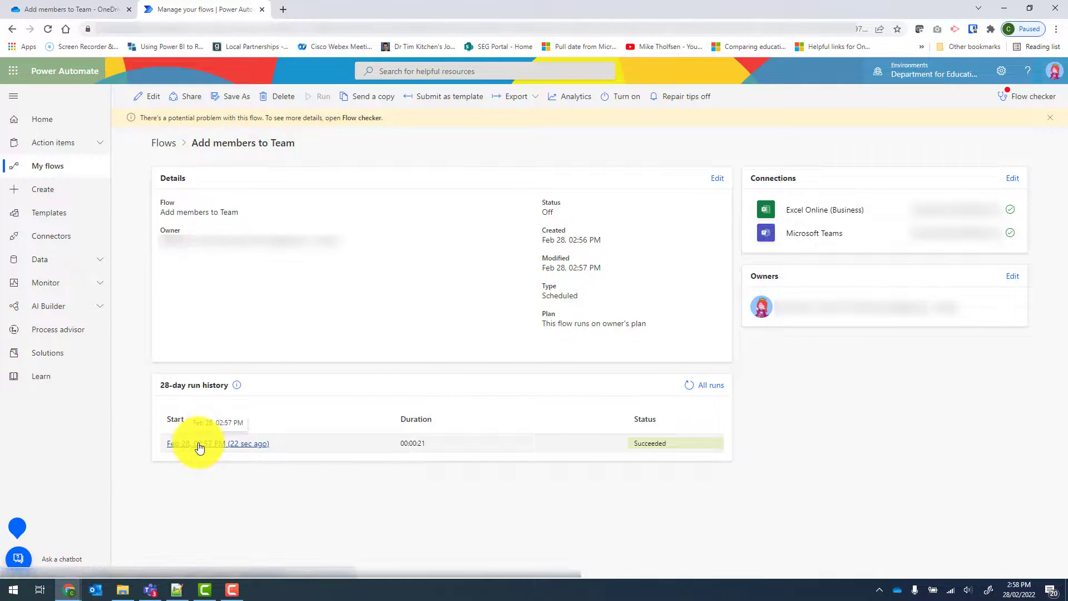
click(200, 447)
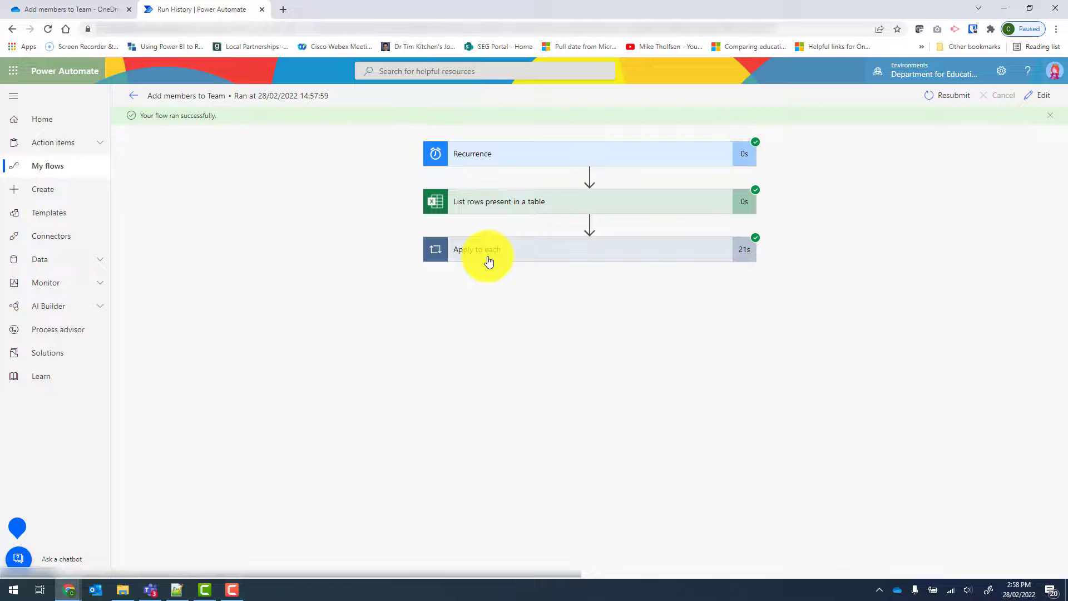
click(488, 262)
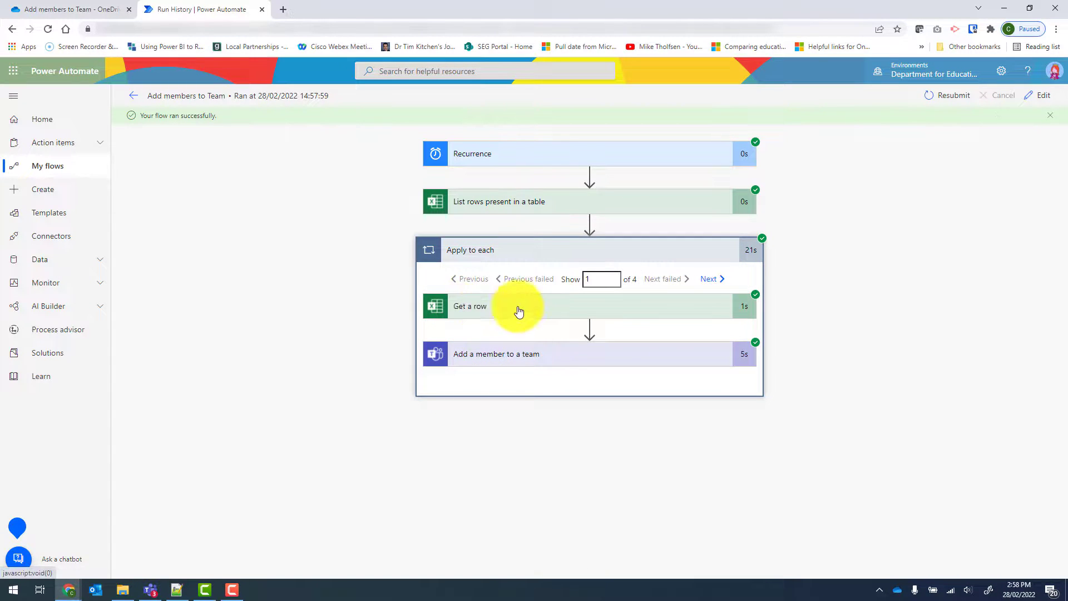
click(470, 355)
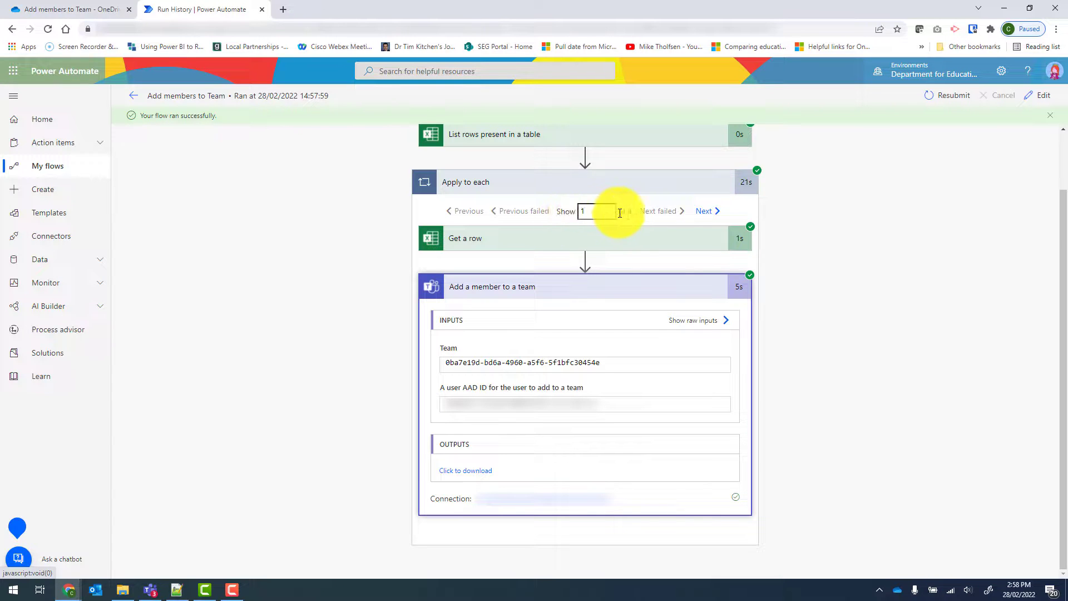
click(706, 214)
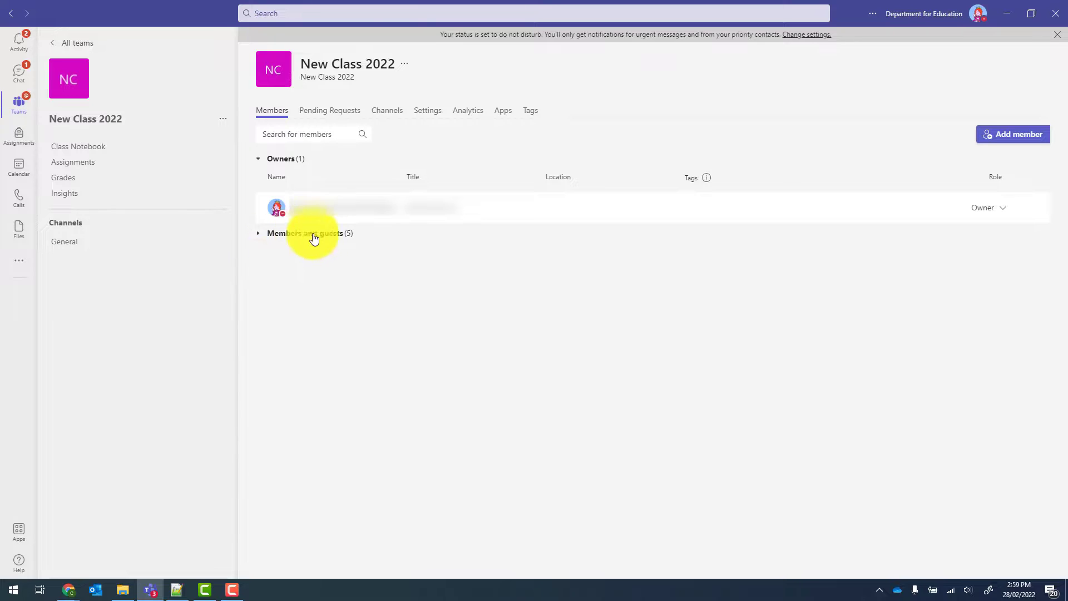
Step: Switch to Microsoft Teams and expand the members and guests of New Class 2022 to check who was added
click(259, 234)
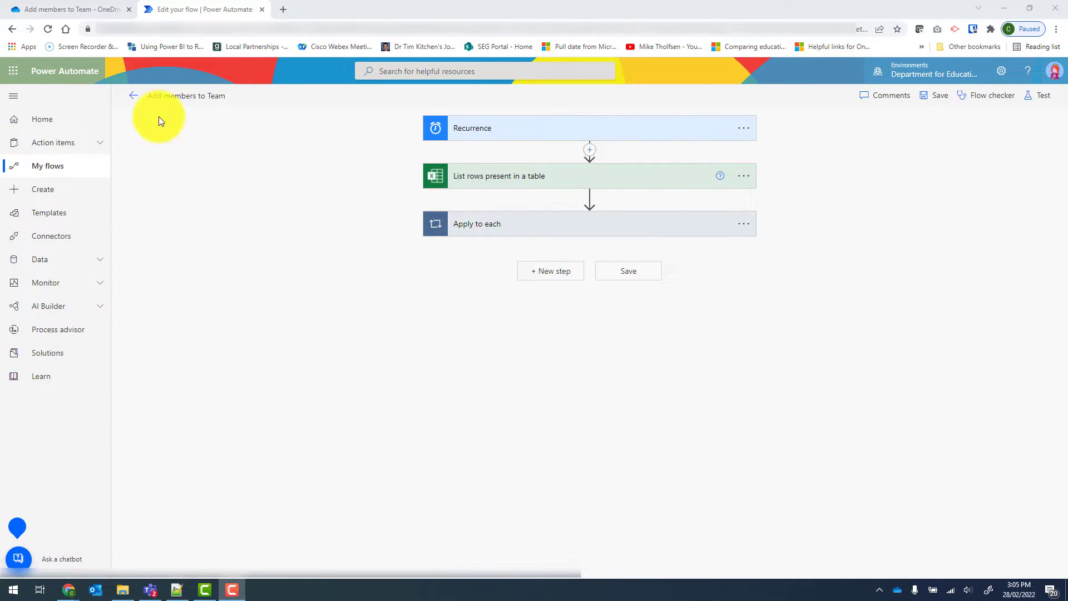
Step: Back in the Power Automate flow editor, open the Add a member to a team settings inside Apply to each
click(474, 233)
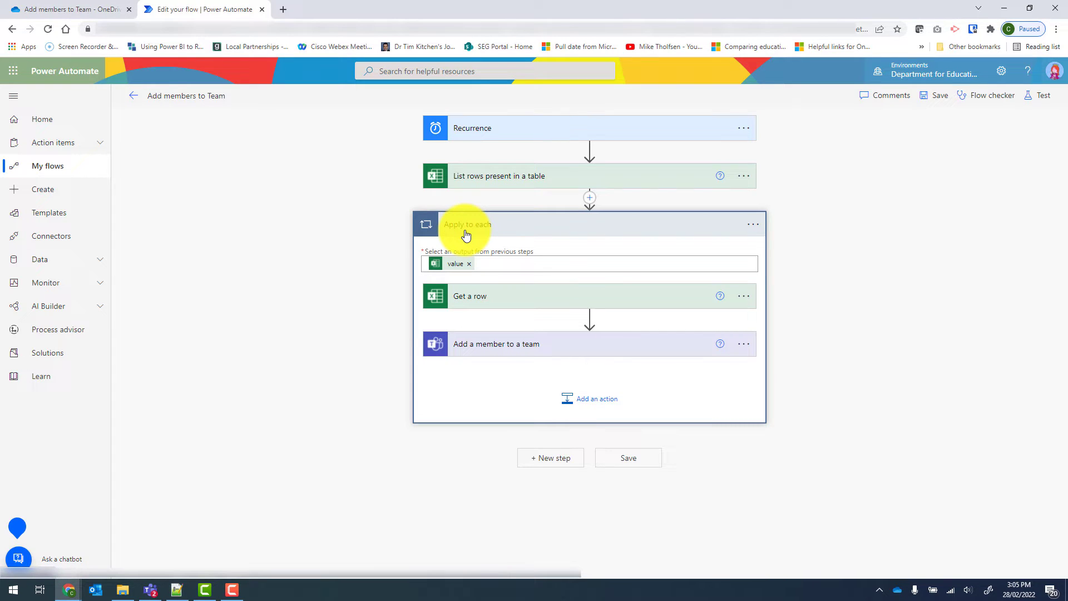
click(509, 354)
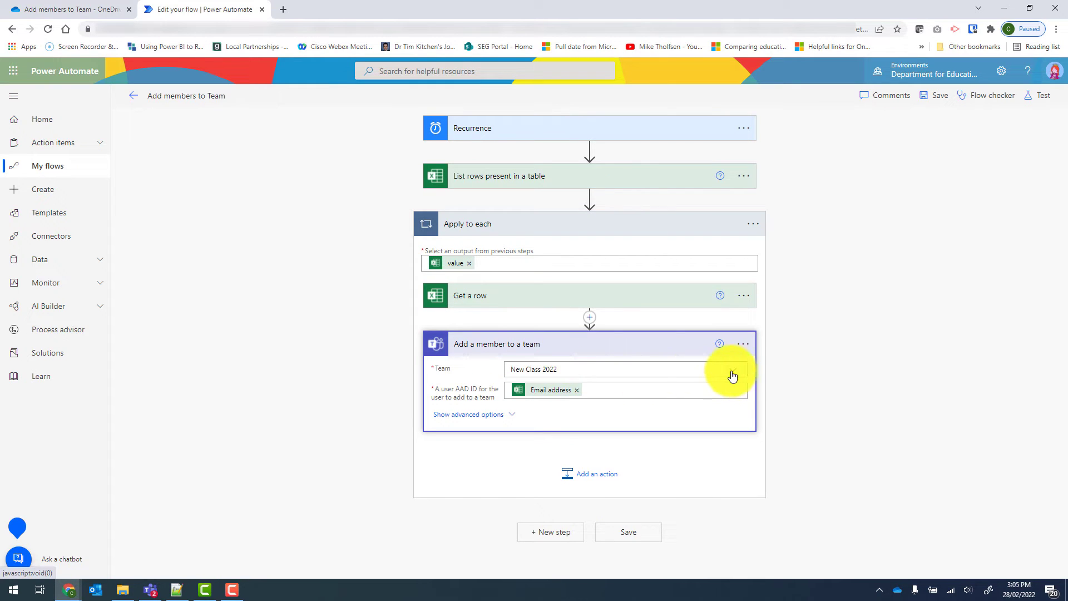